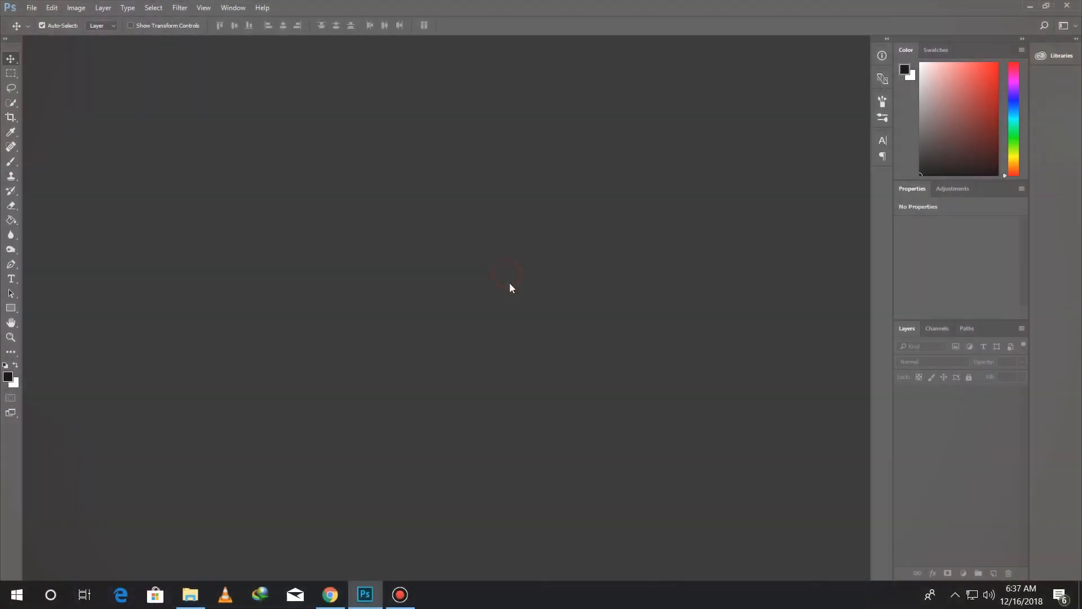
Open the photo OD2T3Q0.jpg and duplicate its Background layer
{"action": "left_click", "coordinate": [1035, 237]}
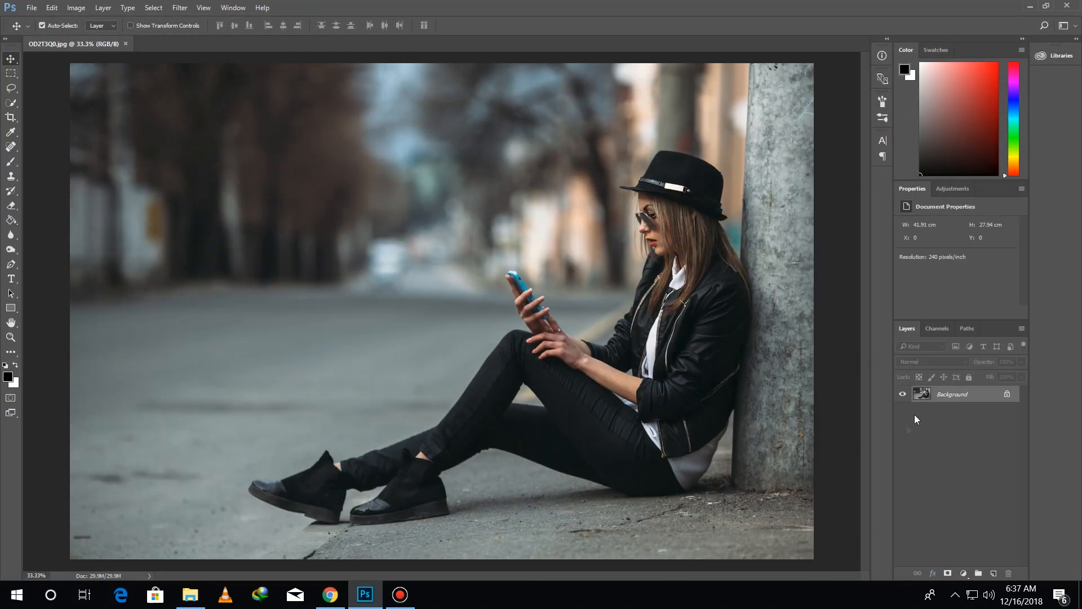
{"action": "left_click_drag", "start_coordinate": [952, 395], "coordinate": [993, 573]}
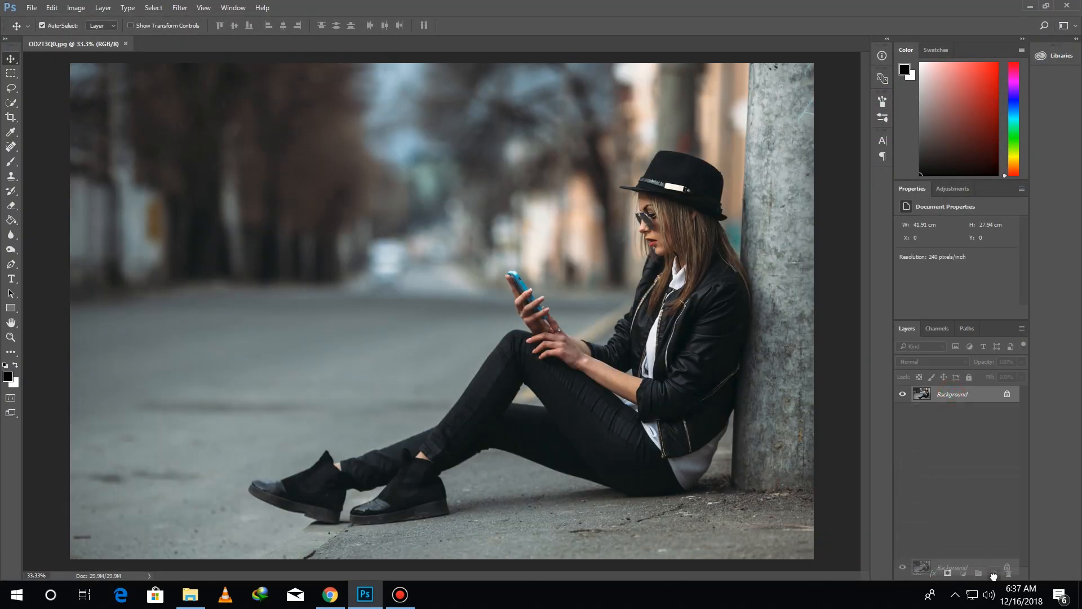
Add a Gradient fill layer with a reversed Radial style and centre its clear area around the seated woman
{"action": "left_click", "coordinate": [967, 574]}
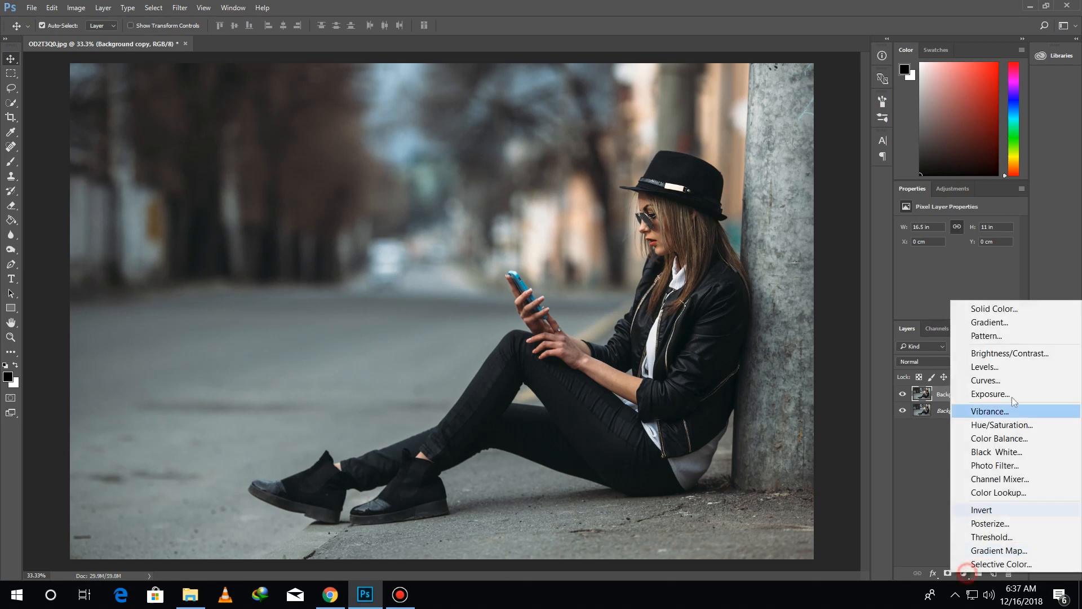
{"action": "left_click", "coordinate": [992, 336]}
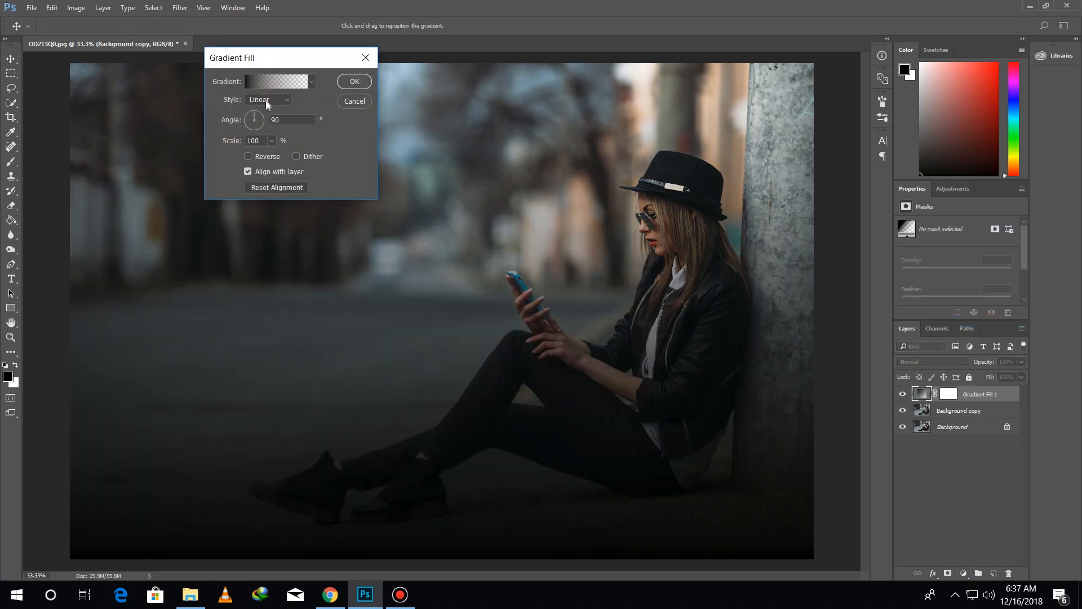
{"action": "left_click", "coordinate": [266, 100]}
{"action": "left_click", "coordinate": [271, 120]}
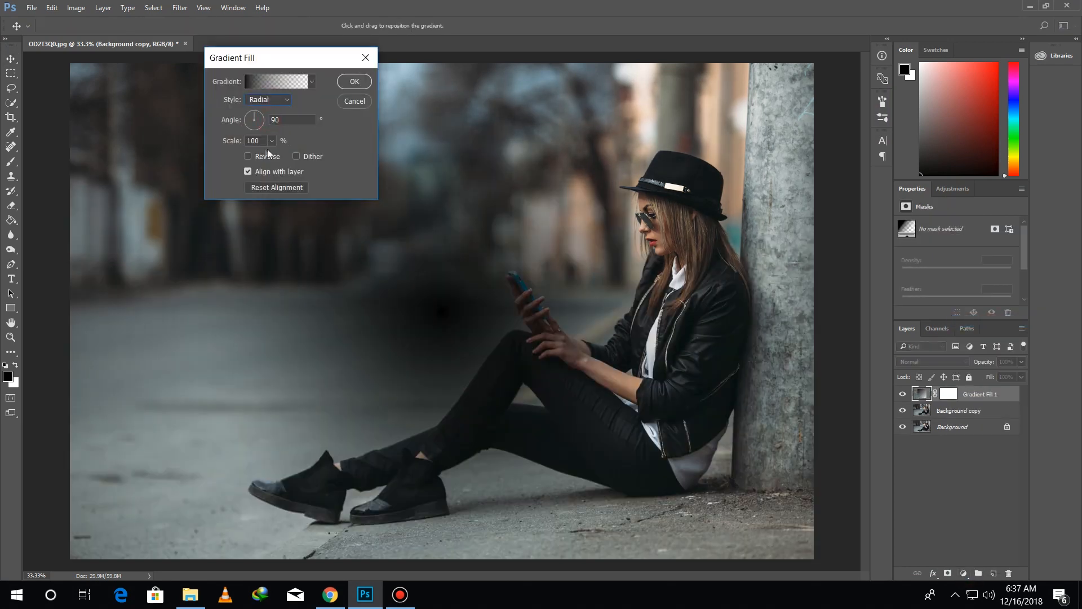
{"action": "left_click", "coordinate": [261, 162]}
{"action": "left_click_drag", "start_coordinate": [513, 255], "coordinate": [656, 237]}
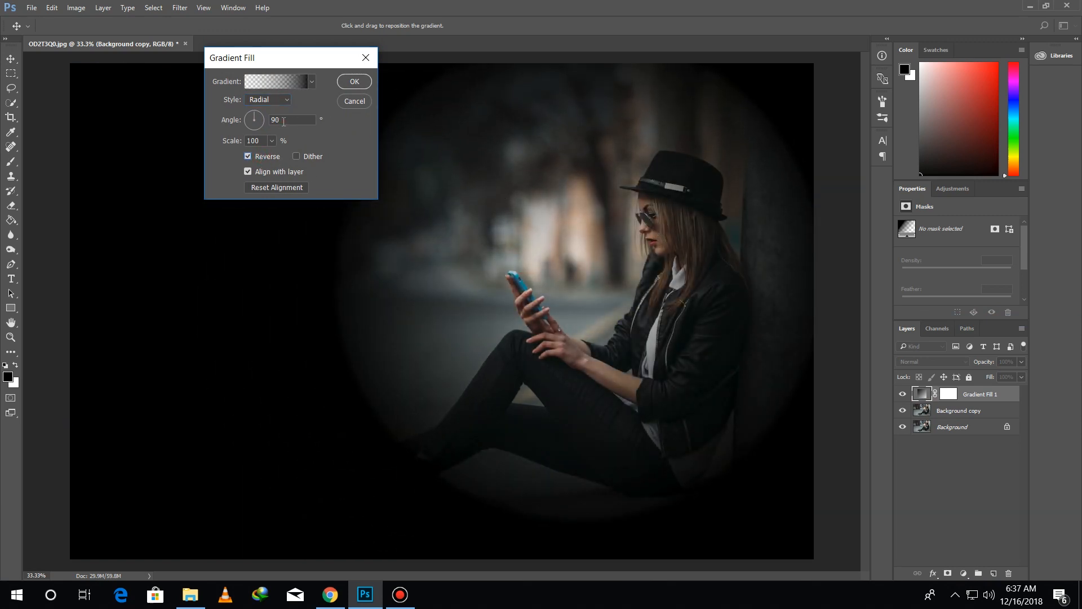
Set the gradient fill's angle to 45°, nudge its position around the woman, and apply it
{"action": "type", "text": "40"}
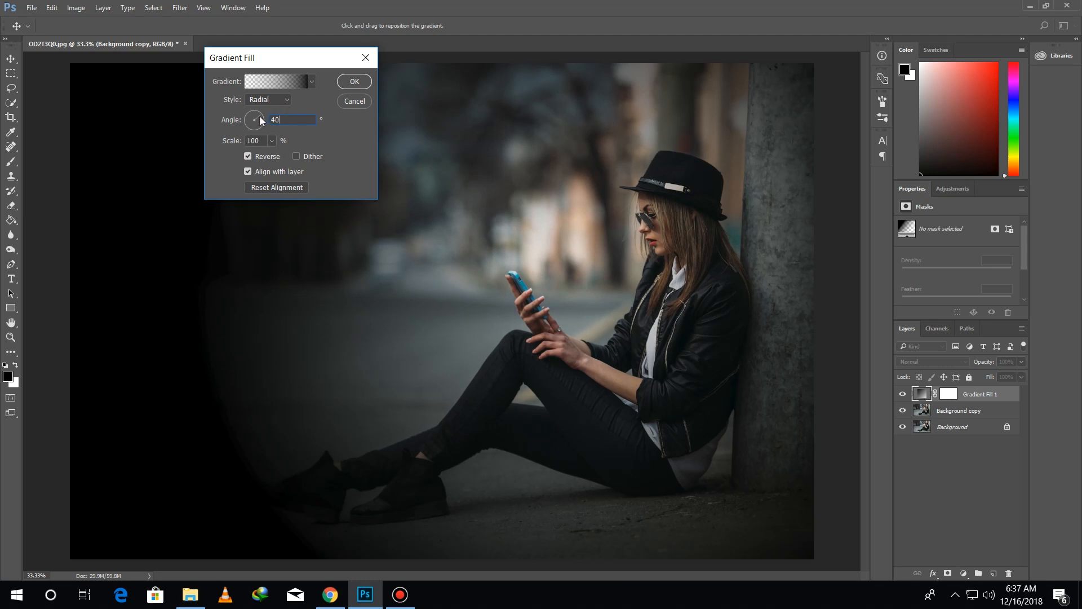
{"action": "mouse_move", "coordinate": [261, 120]}
{"action": "left_mouse_down"}
{"action": "mouse_move", "coordinate": [248, 127]}
{"action": "mouse_move", "coordinate": [263, 111]}
{"action": "mouse_move", "coordinate": [264, 125]}
{"action": "left_mouse_up"}
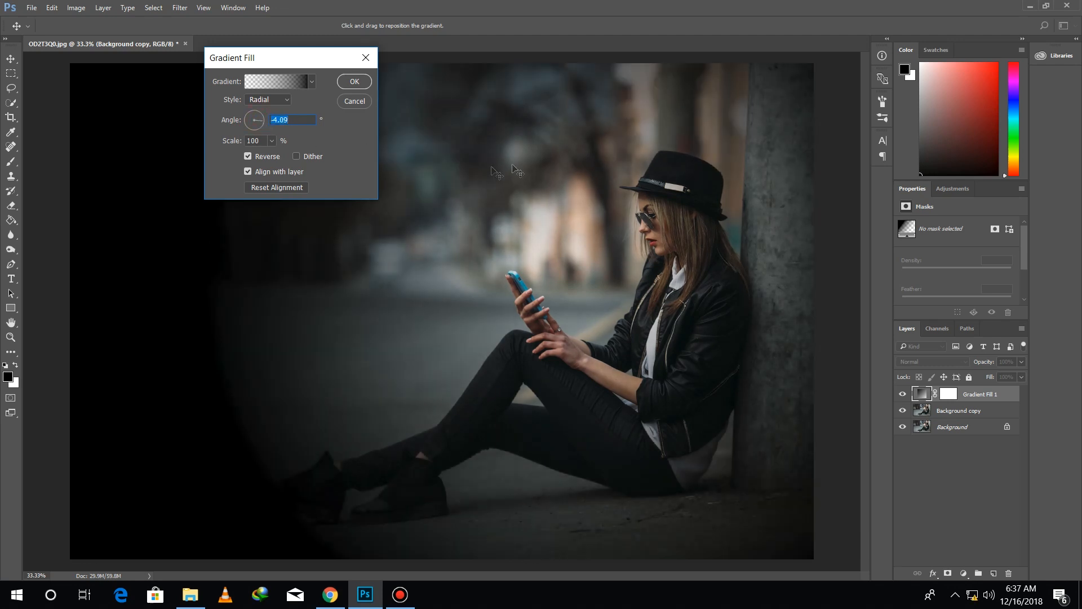
{"action": "left_click_drag", "start_coordinate": [291, 120], "coordinate": [257, 120]}
{"action": "type", "text": "45"}
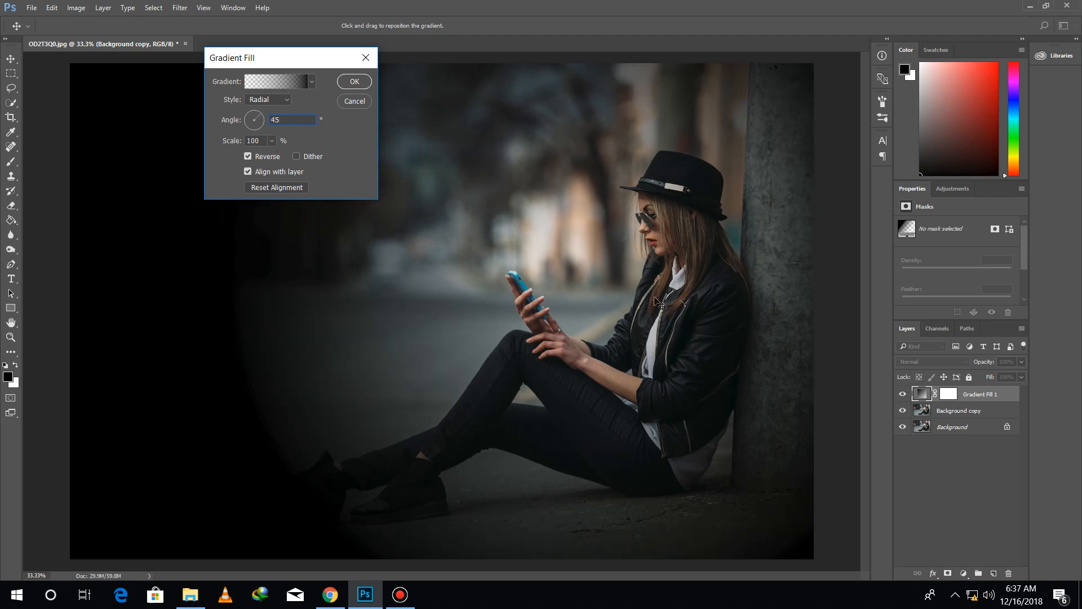
{"action": "left_click_drag", "start_coordinate": [569, 217], "coordinate": [571, 248]}
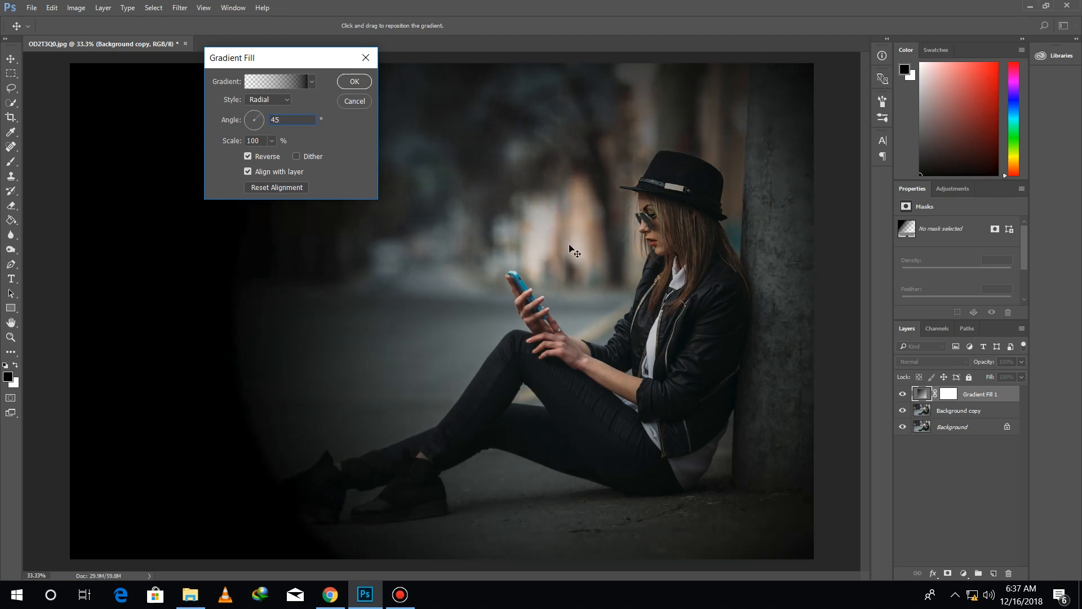
{"action": "left_click", "coordinate": [354, 81]}
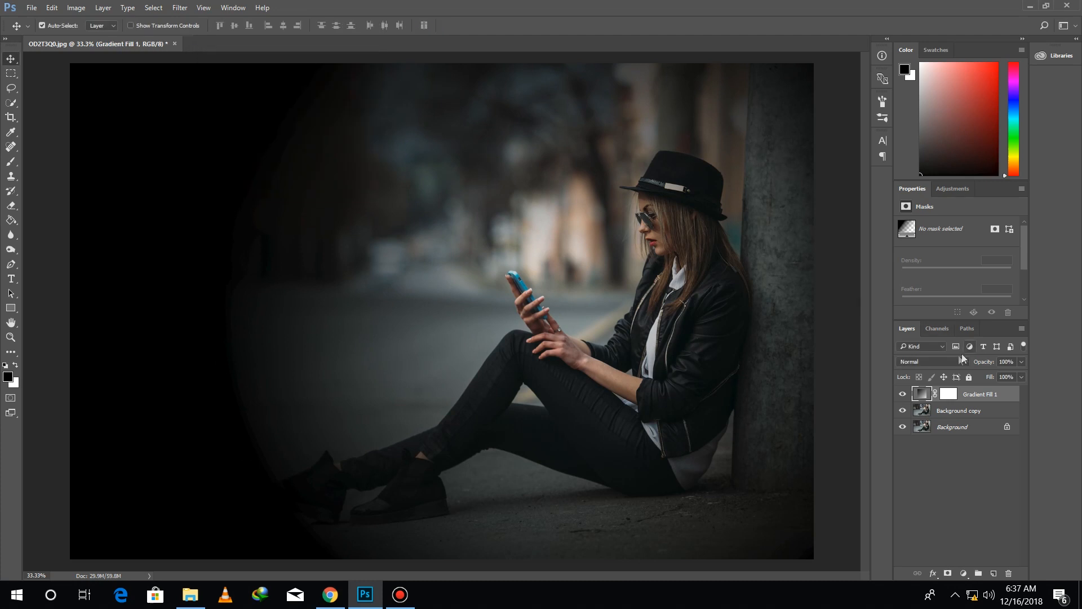
Reduce the Gradient Fill 1 layer's opacity to 60% and compare the photo with the layer hidden and shown
{"action": "left_click_drag", "start_coordinate": [986, 364], "coordinate": [982, 362]}
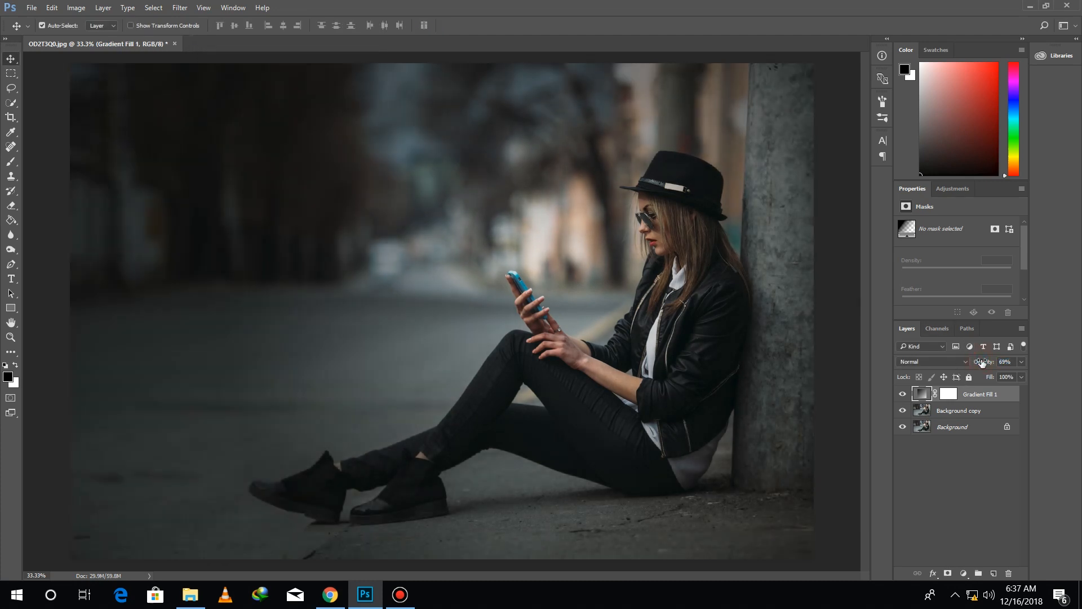
{"action": "left_click", "coordinate": [1012, 363]}
{"action": "type", "text": "60"}
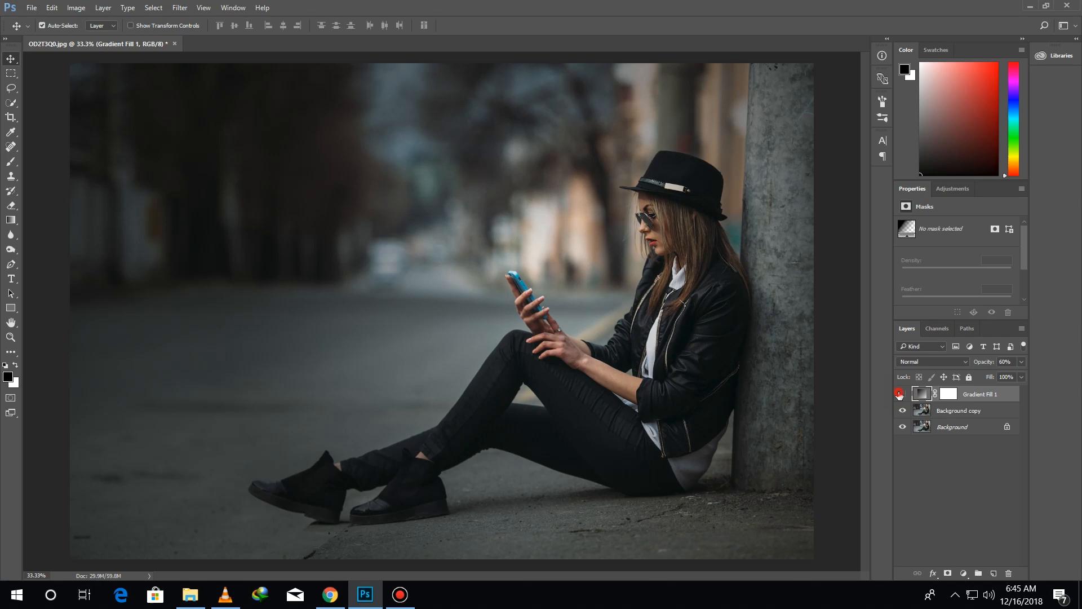
{"action": "left_click", "coordinate": [902, 394]}
{"action": "left_click", "coordinate": [903, 394]}
Try a black-to-white linear gradient on the Gradient Fill 1 mask from beyond the pillar toward the phone, and undo it
{"action": "left_click", "coordinate": [949, 394]}
{"action": "left_click", "coordinate": [11, 221]}
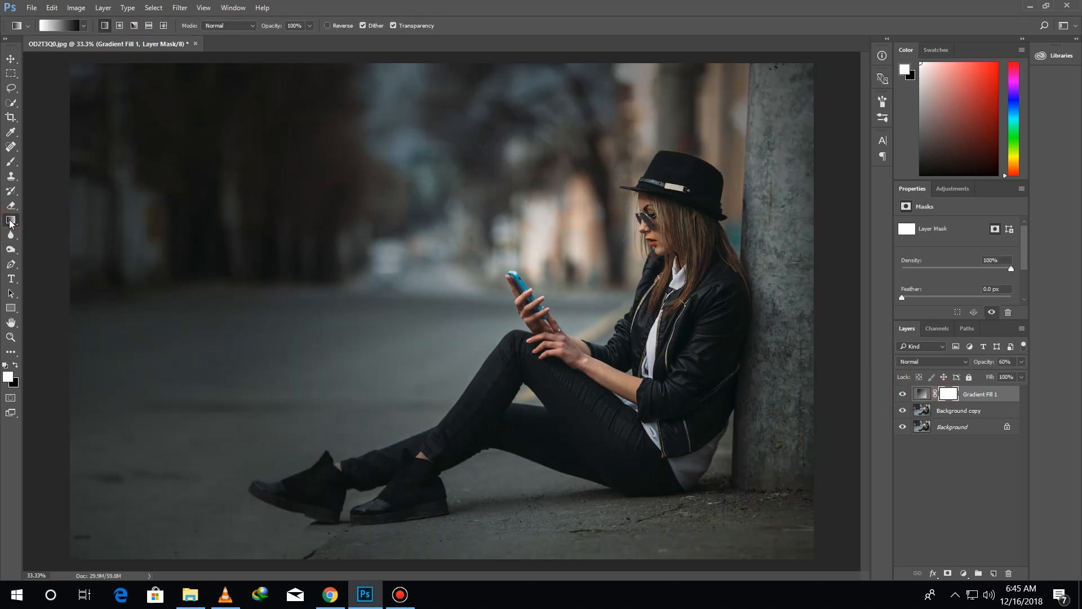
{"action": "left_click_drag", "start_coordinate": [833, 214], "coordinate": [504, 314]}
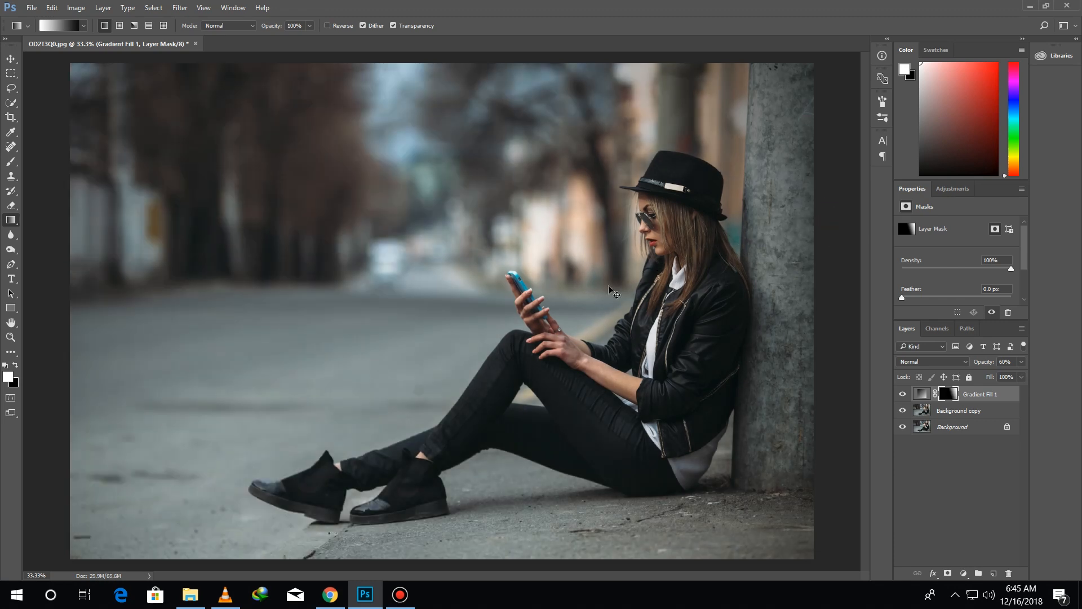
{"action": "key", "text": "ctrl+z"}
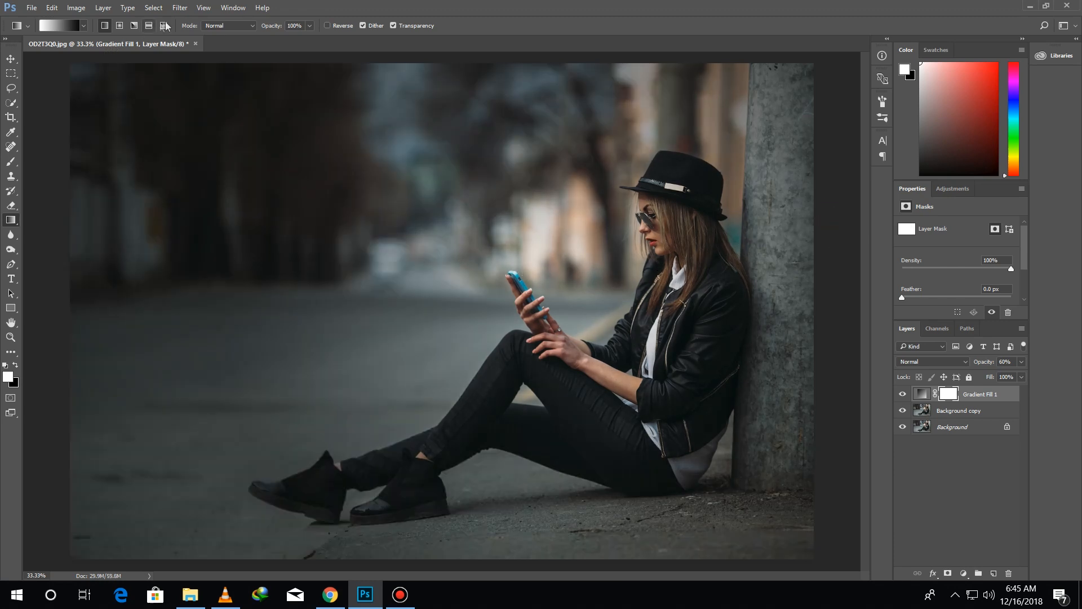
Fade the Gradient Fill 1 mask over the pillar and upper-right background using the last transparent gradient preset, and compare with the layer hidden
{"action": "left_click", "coordinate": [84, 25]}
{"action": "left_click", "coordinate": [82, 82]}
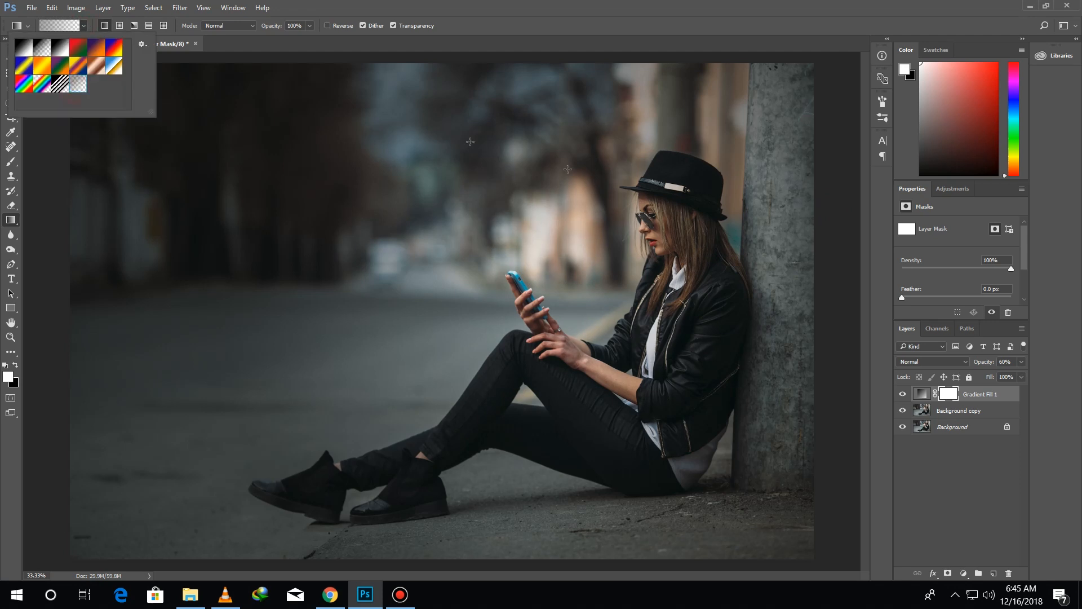
{"action": "left_click_drag", "start_coordinate": [829, 196], "coordinate": [742, 248]}
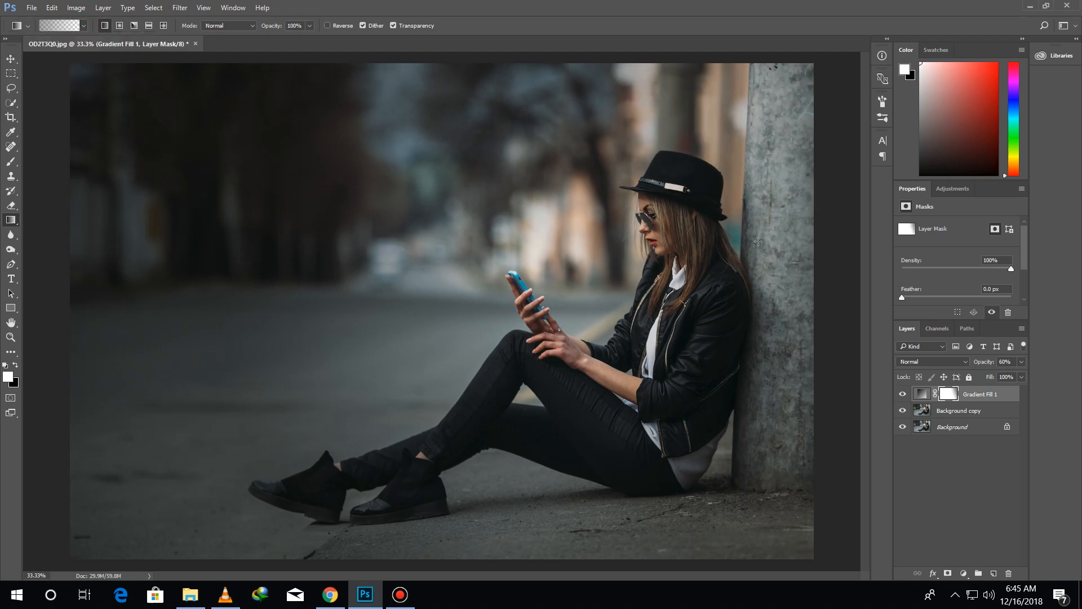
{"action": "left_click_drag", "start_coordinate": [822, 164], "coordinate": [492, 340]}
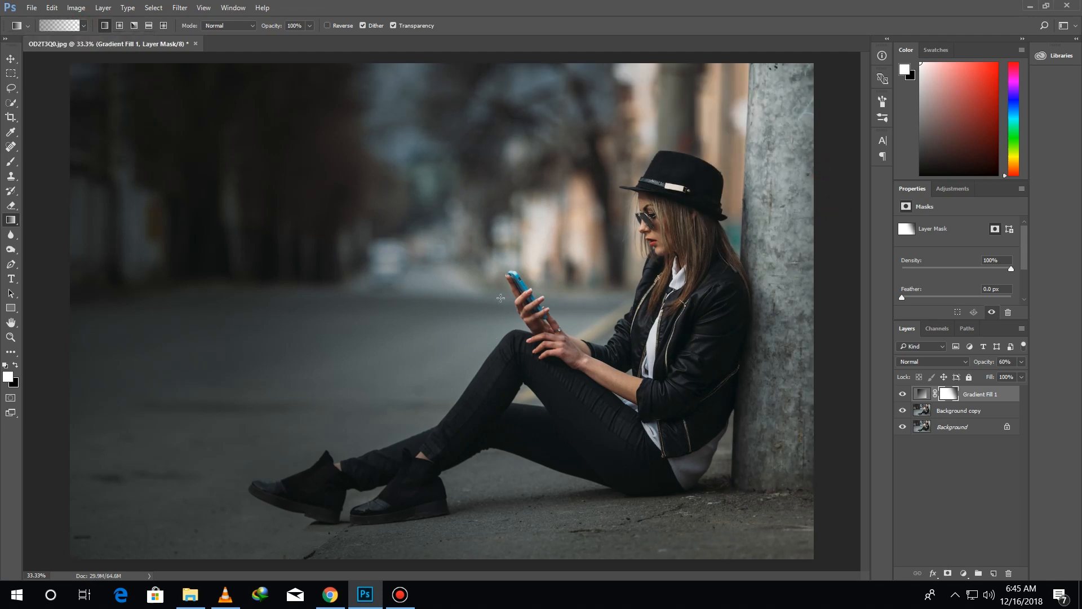
{"action": "left_click_drag", "start_coordinate": [633, 66], "coordinate": [400, 250]}
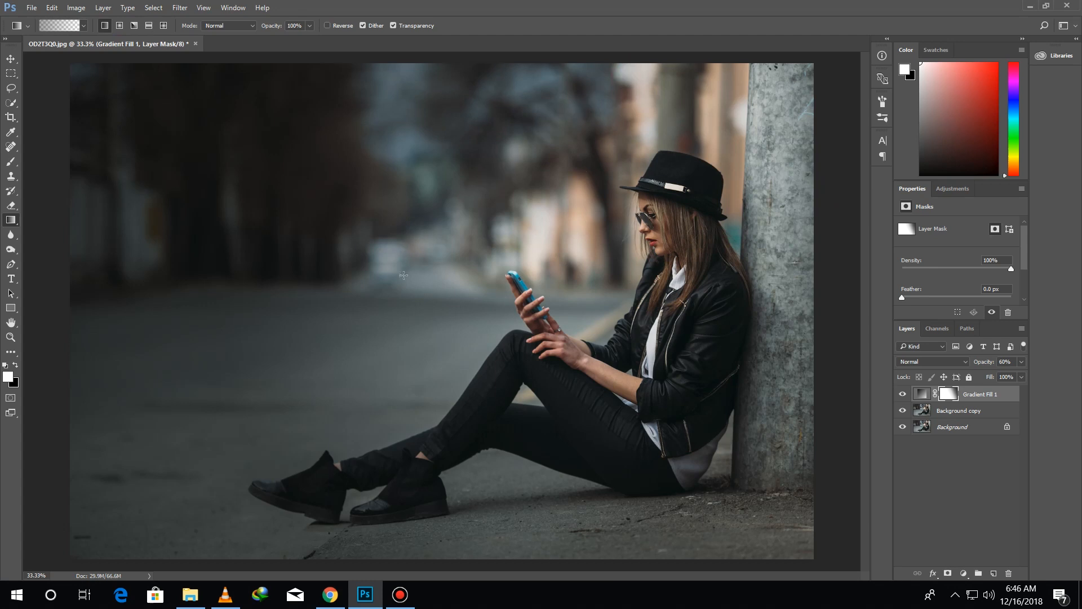
{"action": "left_click", "coordinate": [902, 393]}
{"action": "left_click", "coordinate": [903, 395]}
{"action": "left_click", "coordinate": [903, 395]}
{"action": "left_click", "coordinate": [903, 394]}
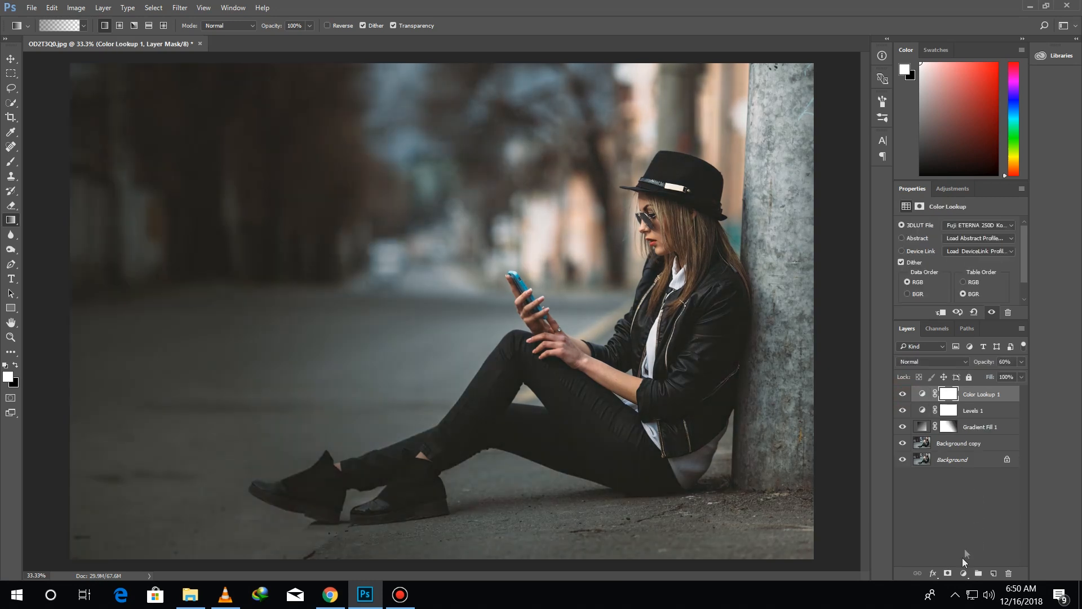
Add a Levels adjustment layer with an output black level of 3 and a midtone value of 0.78
{"action": "left_click", "coordinate": [964, 574]}
{"action": "left_click", "coordinate": [984, 366]}
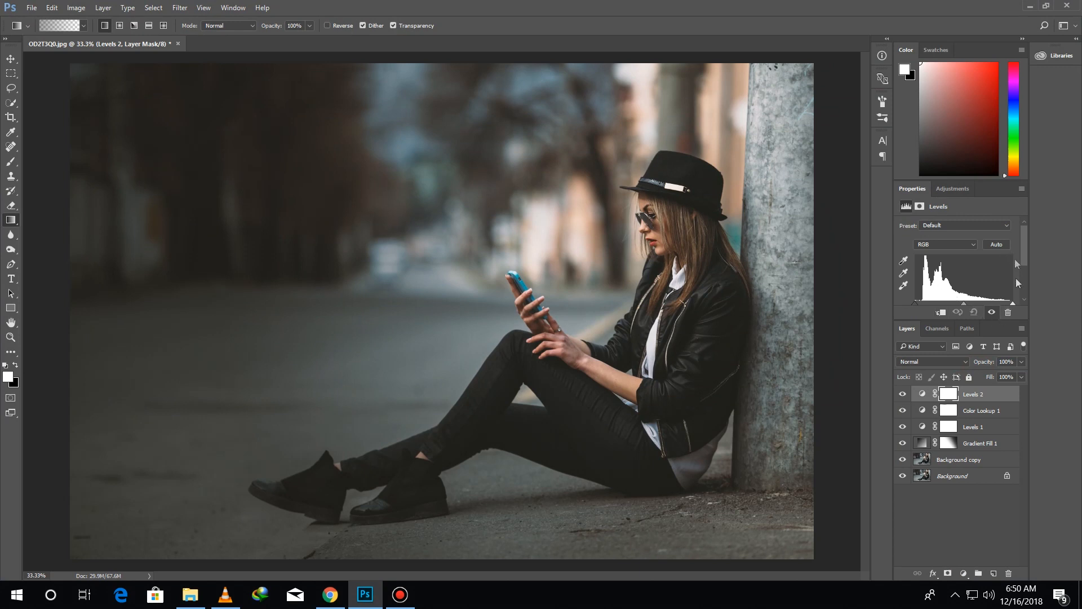
{"action": "left_click_drag", "start_coordinate": [1023, 314], "coordinate": [1023, 384]}
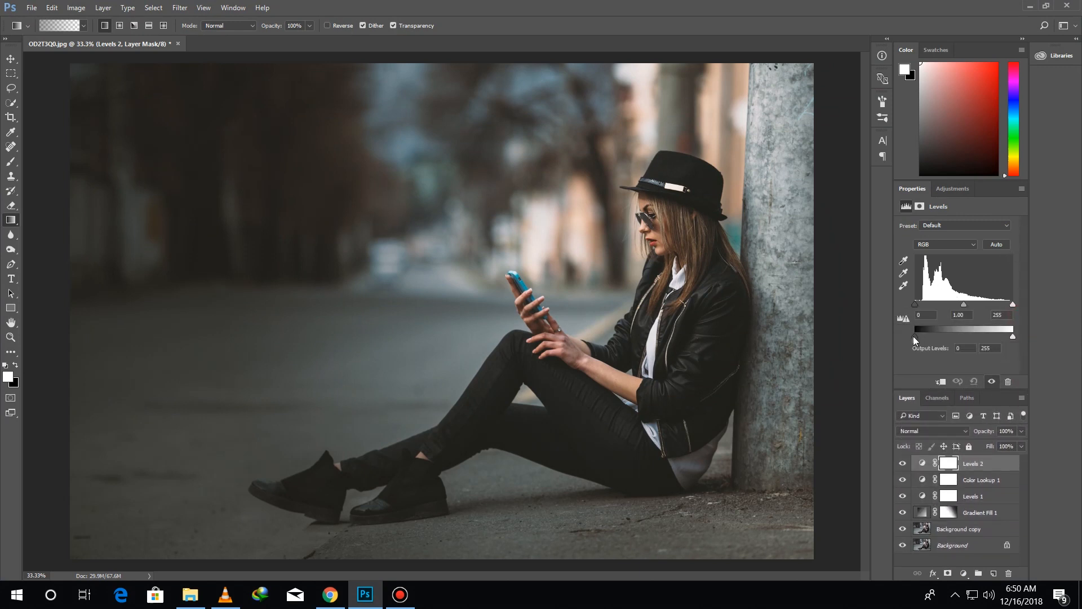
{"action": "left_click_drag", "start_coordinate": [918, 336], "coordinate": [930, 335]}
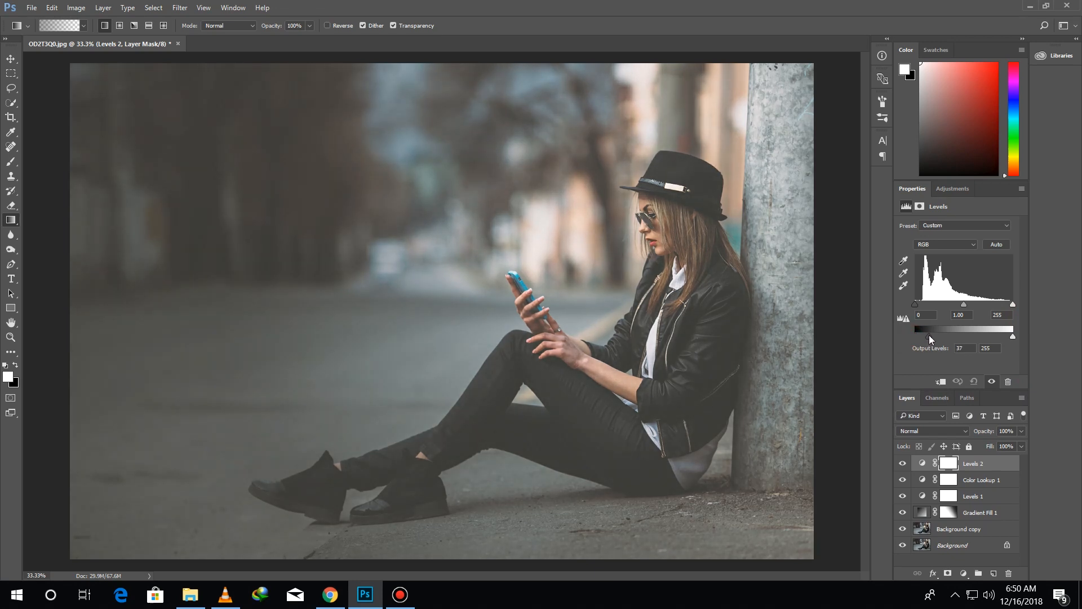
{"action": "left_click_drag", "start_coordinate": [926, 336], "coordinate": [916, 338]}
{"action": "left_click_drag", "start_coordinate": [963, 305], "coordinate": [972, 305]}
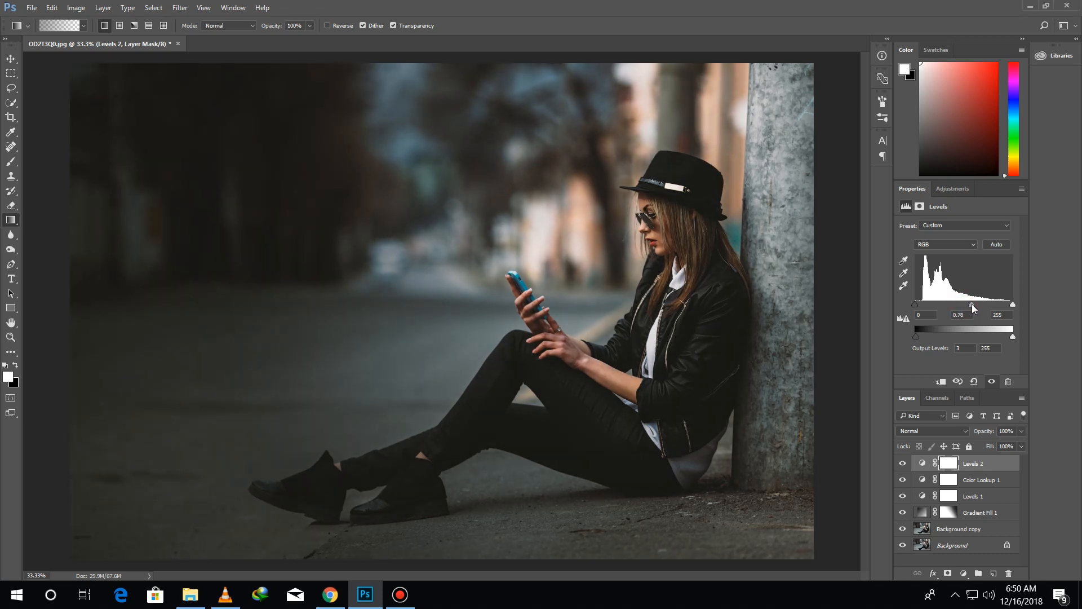
Add an Exposure adjustment layer with exposure +0.76, offset 0.0000 and gamma correction 0.83
{"action": "left_click", "coordinate": [964, 573]}
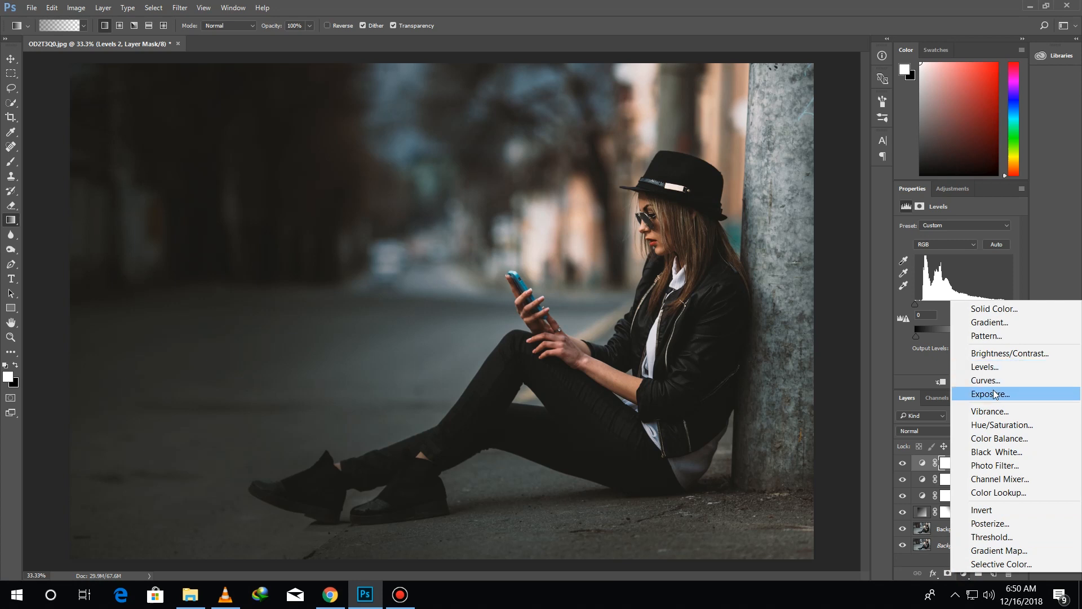
{"action": "left_click", "coordinate": [991, 394]}
{"action": "left_click_drag", "start_coordinate": [958, 254], "coordinate": [960, 275]}
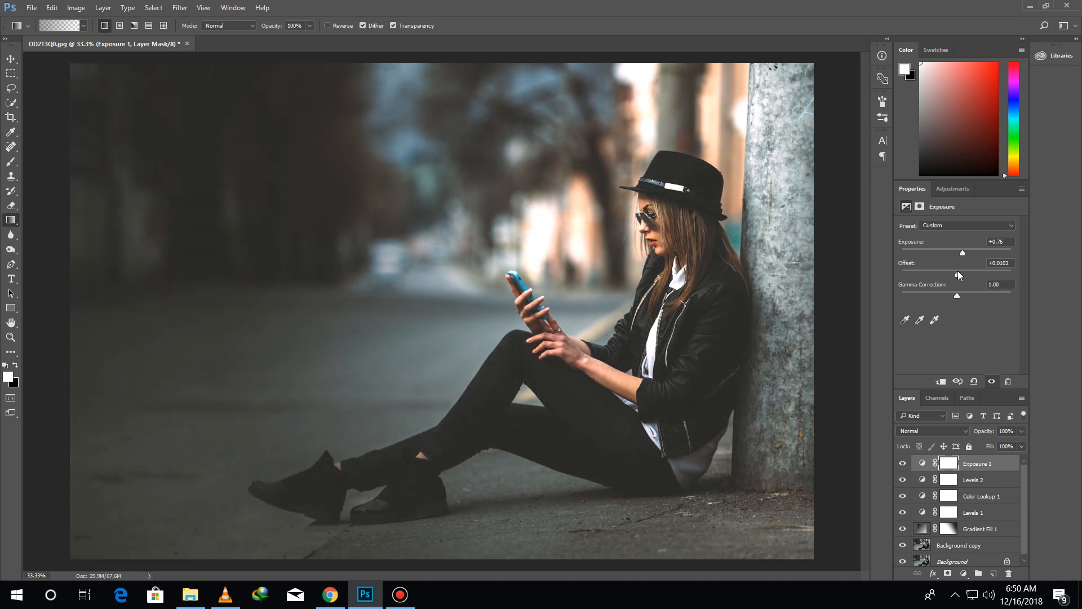
{"action": "left_click_drag", "start_coordinate": [958, 273], "coordinate": [956, 273]}
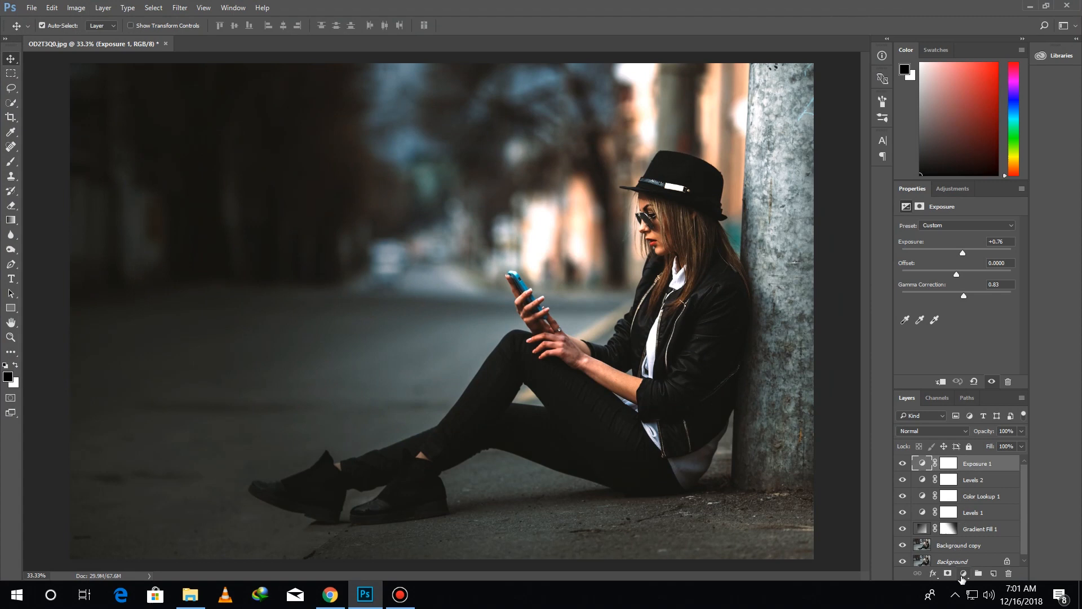
Add a Curves adjustment layer, raise the Blue channel's black point to output 19, and slightly lower its white point
{"action": "left_click", "coordinate": [963, 573]}
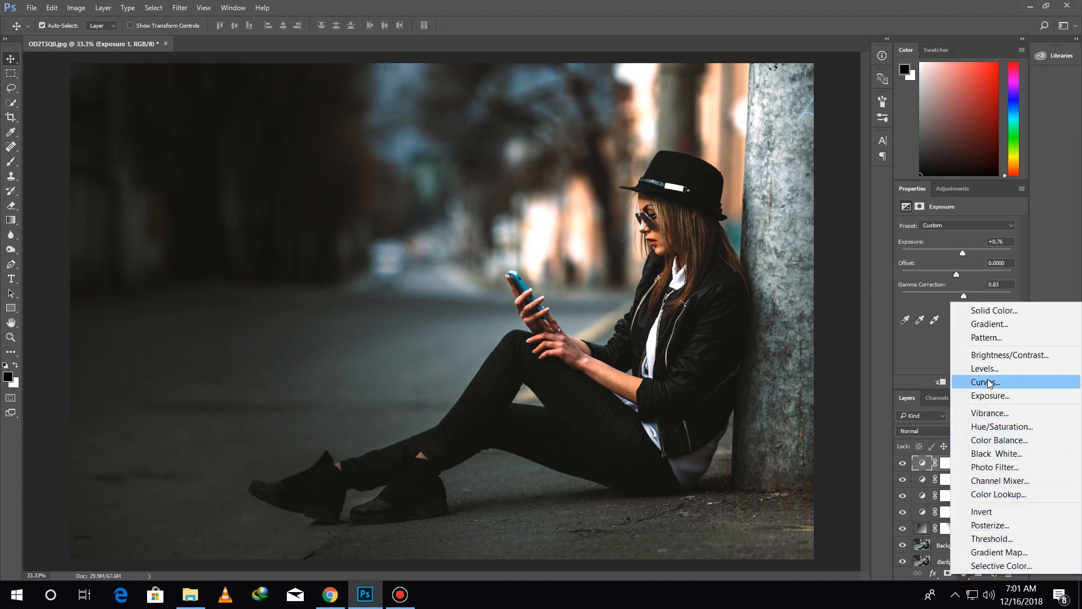
{"action": "left_click", "coordinate": [985, 381]}
{"action": "left_click", "coordinate": [951, 238]}
{"action": "left_click", "coordinate": [951, 269]}
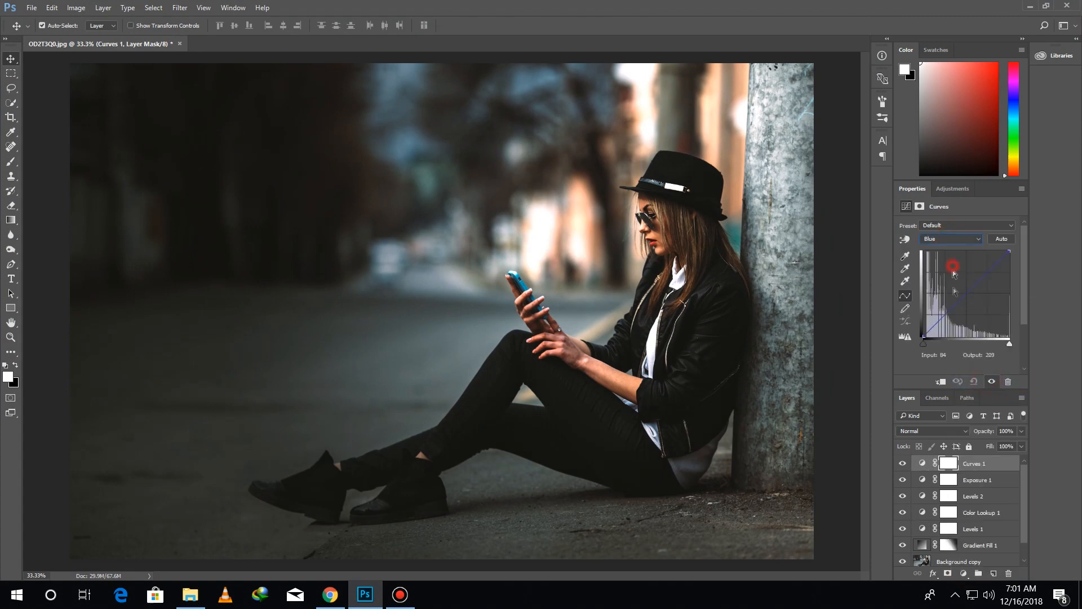
{"action": "left_click_drag", "start_coordinate": [925, 336], "coordinate": [923, 331]}
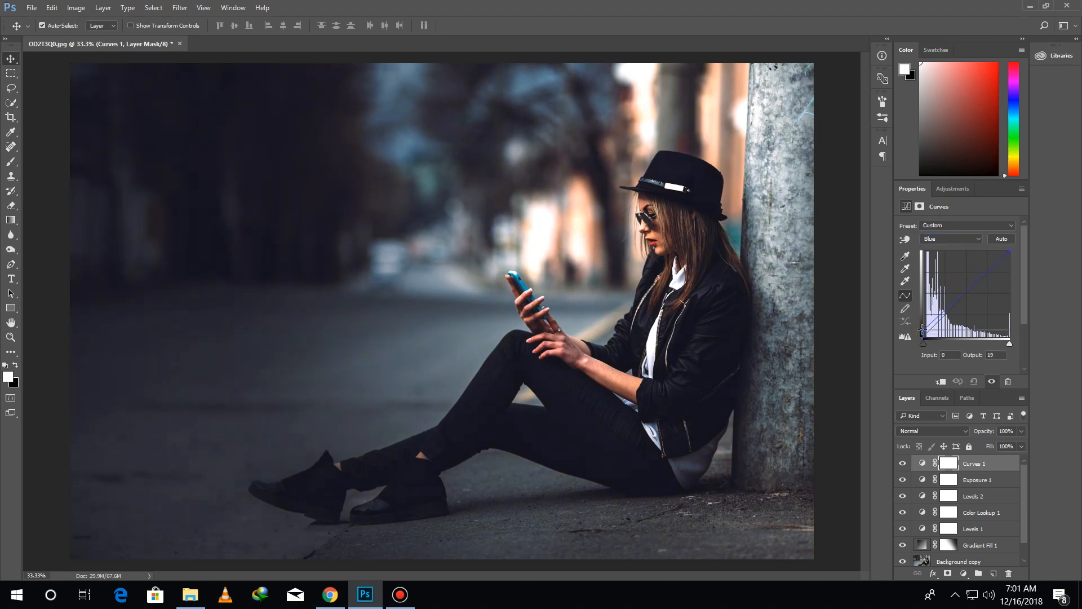
{"action": "left_click_drag", "start_coordinate": [1010, 251], "coordinate": [1011, 259]}
In the Curves Red channel, shift the black point slightly inward and set the white point's input to 235
{"action": "left_click", "coordinate": [951, 255]}
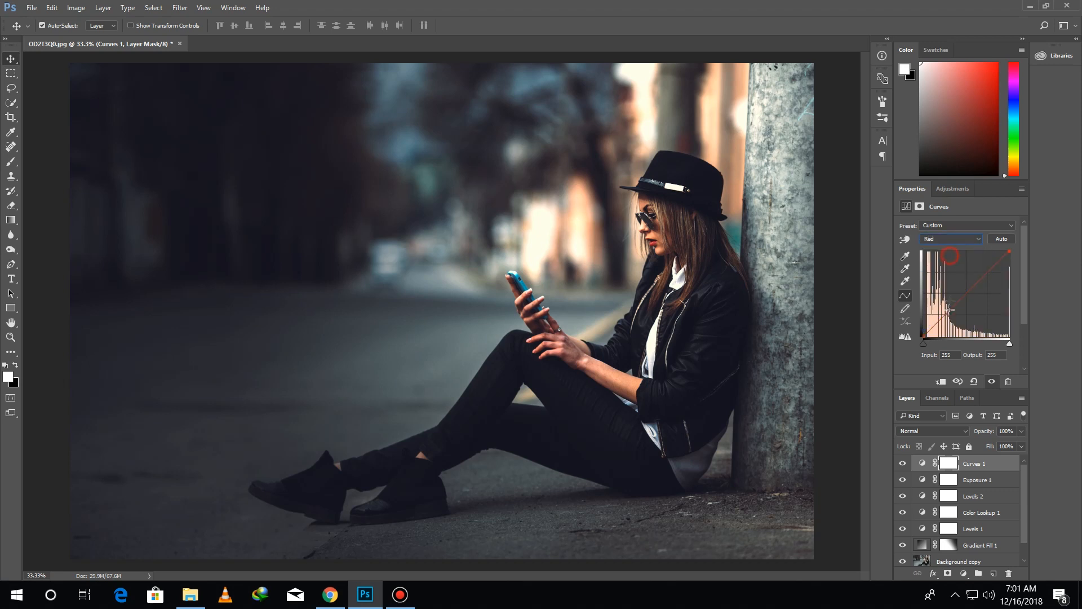
{"action": "left_click_drag", "start_coordinate": [924, 338], "coordinate": [926, 338]}
{"action": "left_click_drag", "start_coordinate": [1010, 250], "coordinate": [1007, 250]}
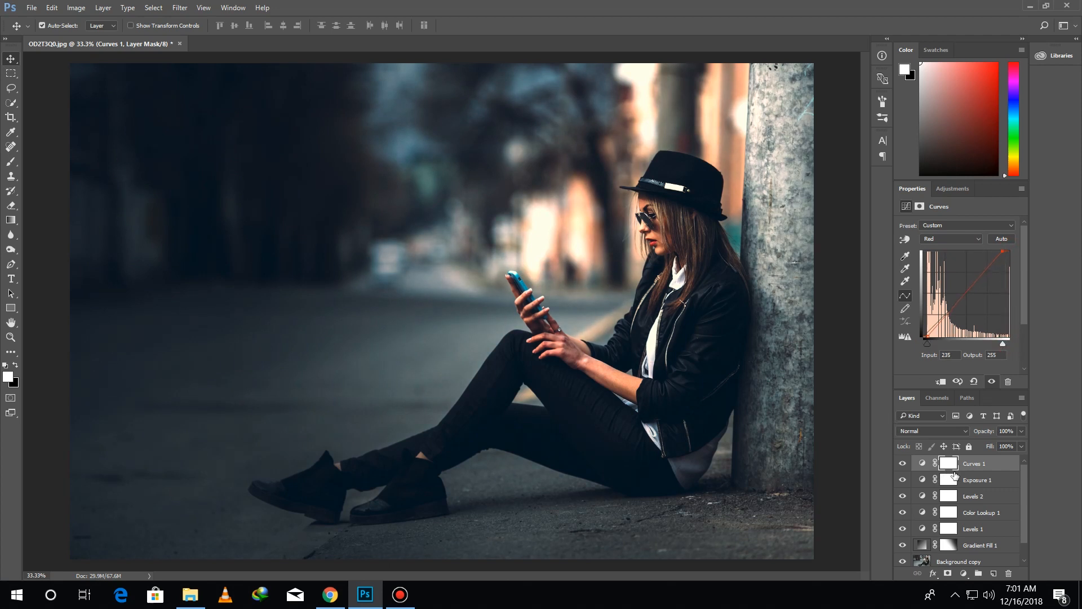
Group all layers from Background copy up to Curves 1, leaving the original Background outside the group
{"action": "scroll", "coordinate": [969, 539], "scroll_direction": "down", "scroll_amount": 1}
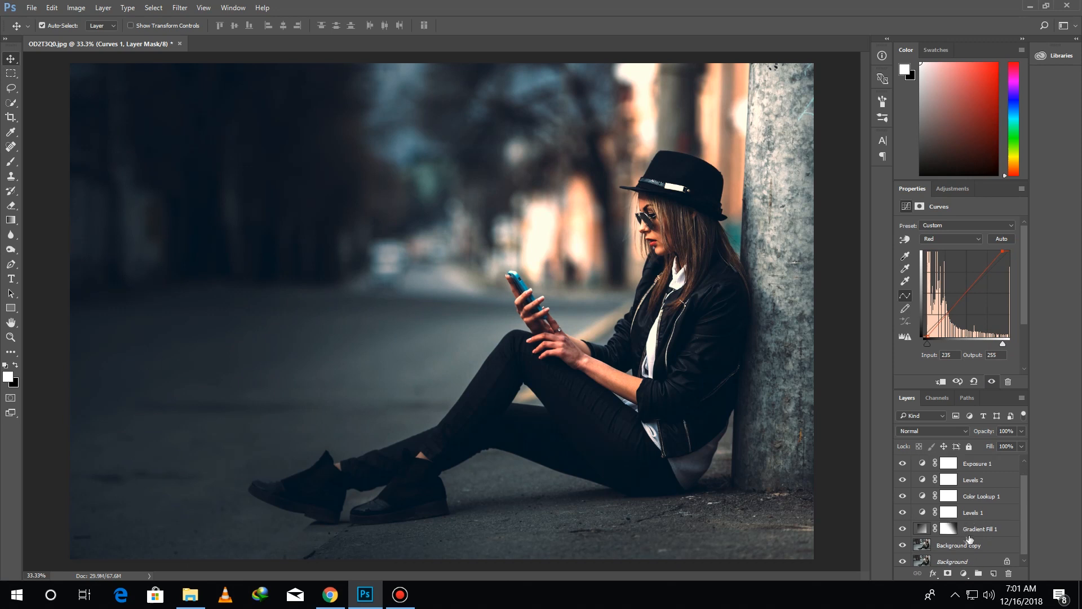
{"action": "left_click", "coordinate": [965, 546]}
{"action": "scroll", "coordinate": [965, 510], "scroll_direction": "up", "scroll_amount": 1}
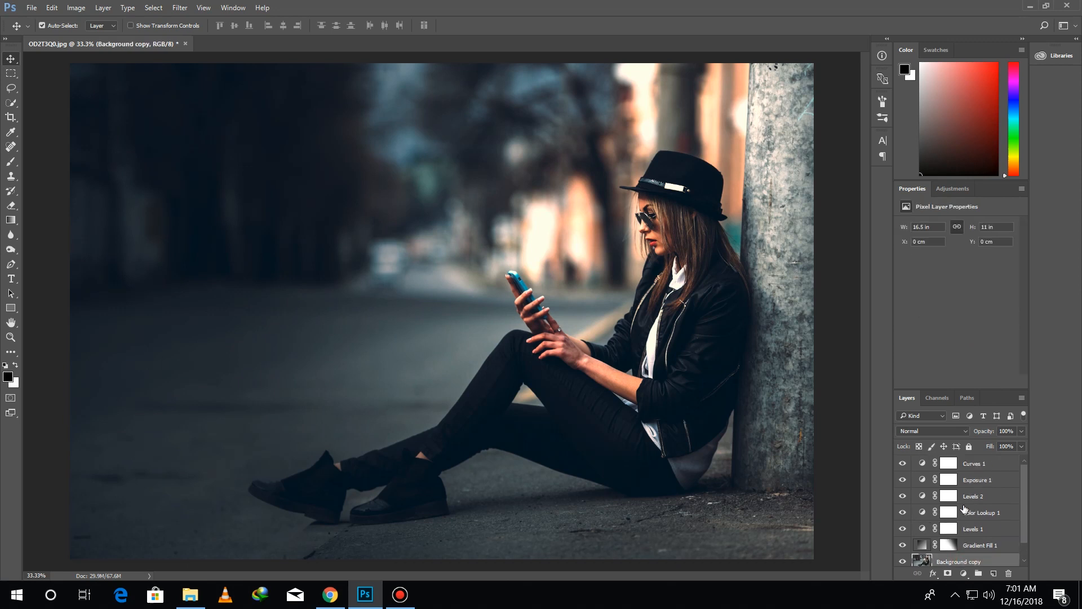
{"action": "left_click", "coordinate": [971, 466], "text": "shift"}
{"action": "left_click_drag", "start_coordinate": [969, 469], "coordinate": [979, 574]}
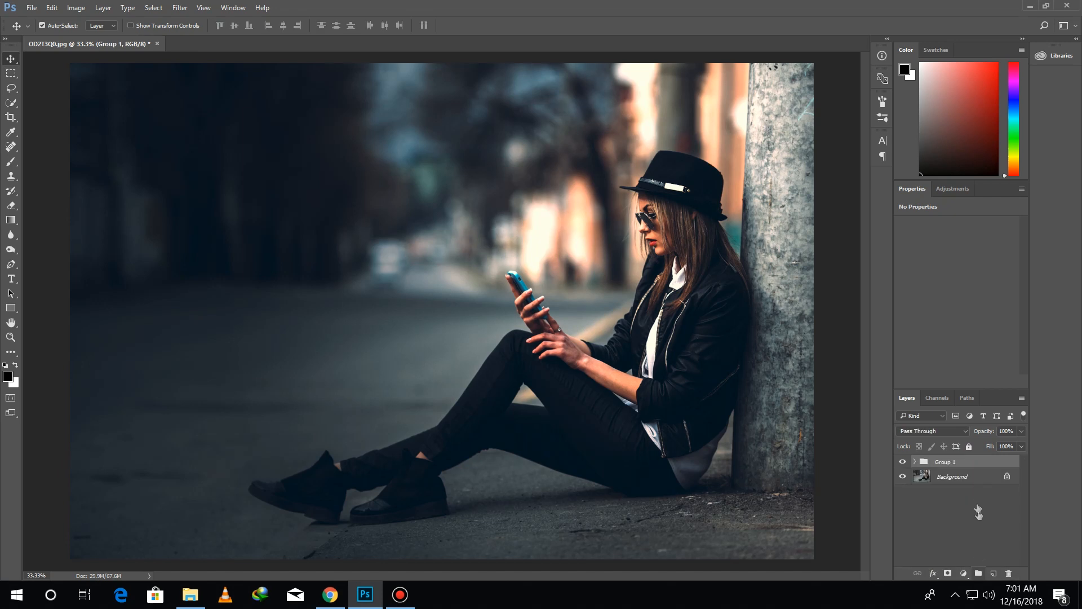
Duplicate the layer group and convert the copy to a Smart Object
{"action": "left_click_drag", "start_coordinate": [963, 470], "coordinate": [994, 573]}
{"action": "right_click", "coordinate": [939, 466]}
{"action": "left_click", "coordinate": [1001, 200]}
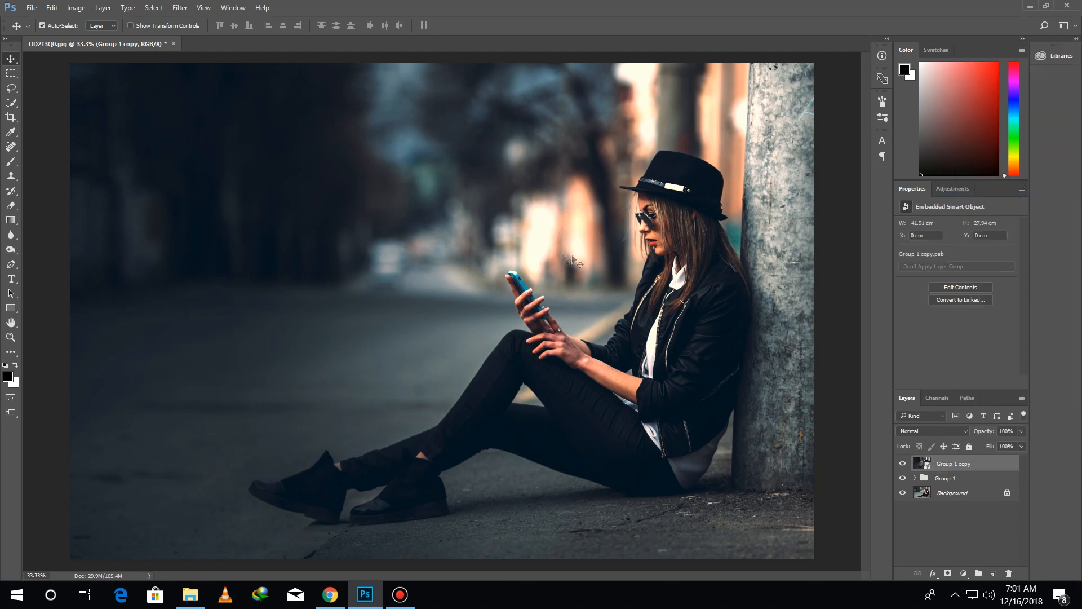
Open the Camera Raw Filter on the Group 1 copy Smart Object and adjust its basic colour and tone sliders
{"action": "left_click", "coordinate": [181, 6]}
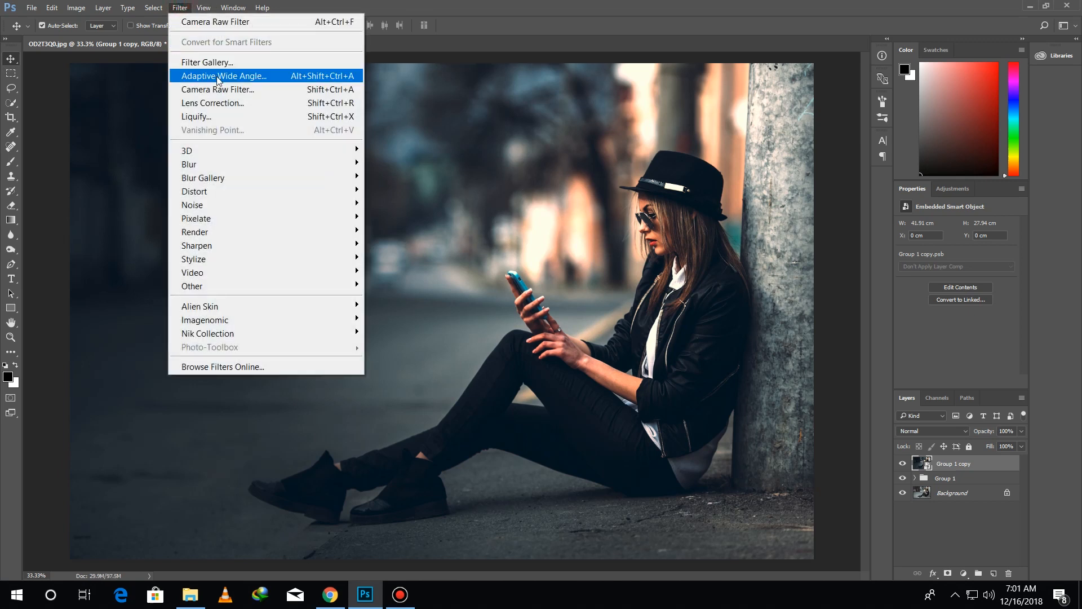
{"action": "left_click", "coordinate": [221, 87]}
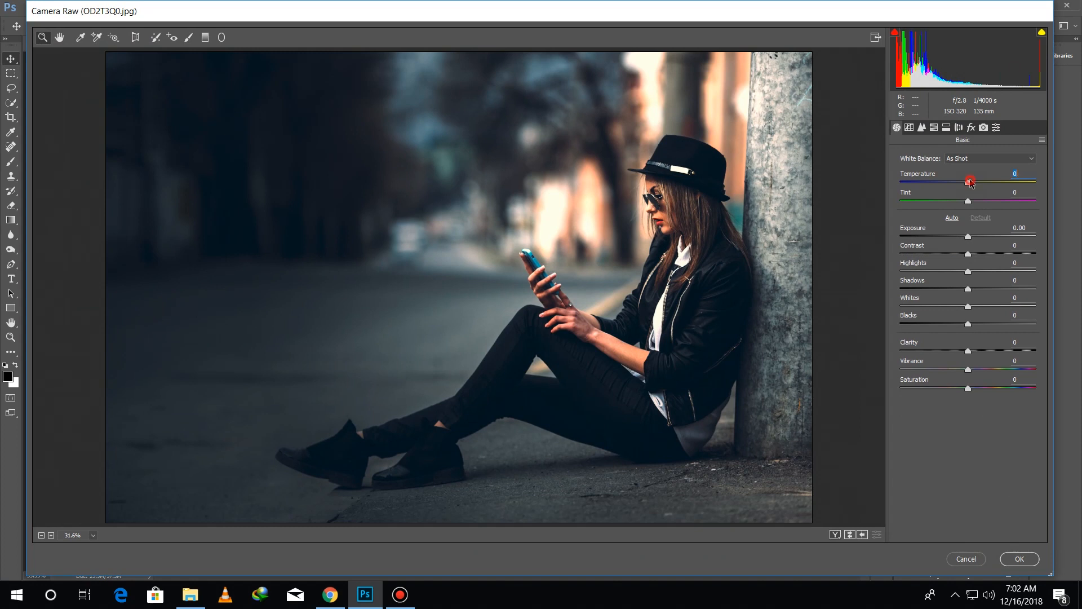
{"action": "left_click_drag", "start_coordinate": [970, 182], "coordinate": [964, 184]}
{"action": "left_click_drag", "start_coordinate": [968, 236], "coordinate": [968, 182]}
{"action": "left_click_drag", "start_coordinate": [975, 236], "coordinate": [981, 288]}
{"action": "left_click_drag", "start_coordinate": [968, 350], "coordinate": [978, 372]}
Set the Camera Raw parametric tone curve to Highlights -19, Lights +14 and Darks +9
{"action": "left_click", "coordinate": [909, 128]}
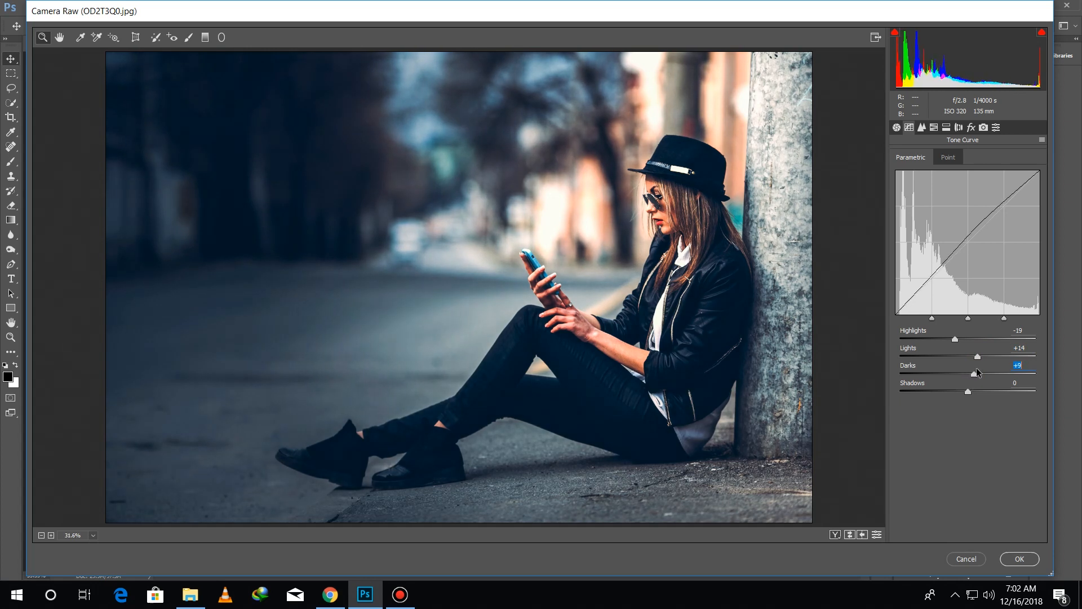
In the HSL adjustments, set Hue to Aquas +41 and Oranges +18, and Saturation to Oranges +6
{"action": "left_click", "coordinate": [934, 128]}
{"action": "left_click_drag", "start_coordinate": [968, 290], "coordinate": [996, 290]}
{"action": "left_click_drag", "start_coordinate": [968, 234], "coordinate": [964, 236]}
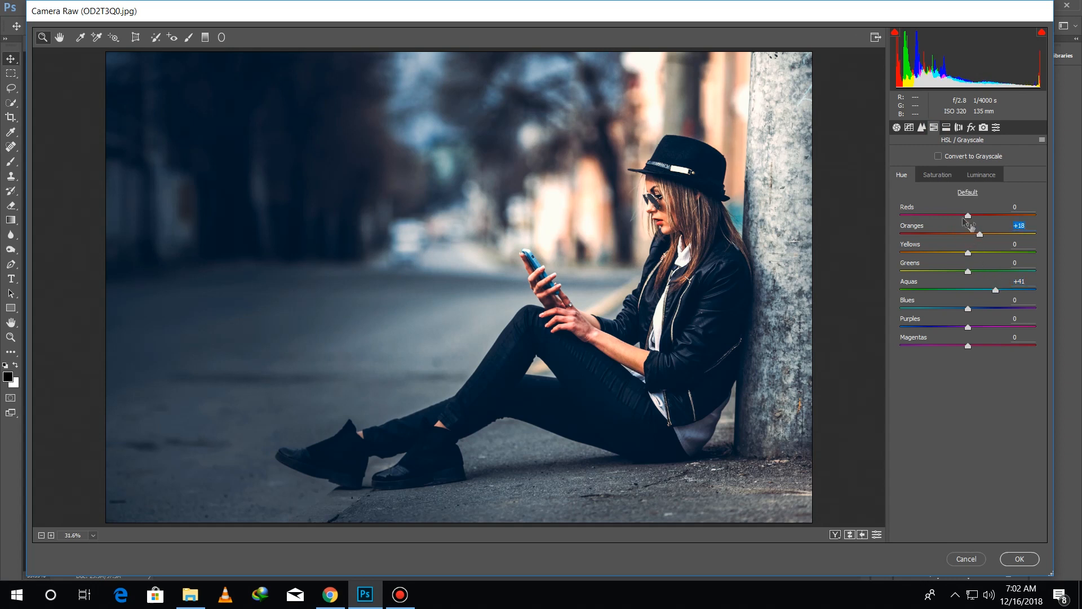
{"action": "left_click", "coordinate": [937, 175]}
{"action": "left_click_drag", "start_coordinate": [967, 234], "coordinate": [972, 234]}
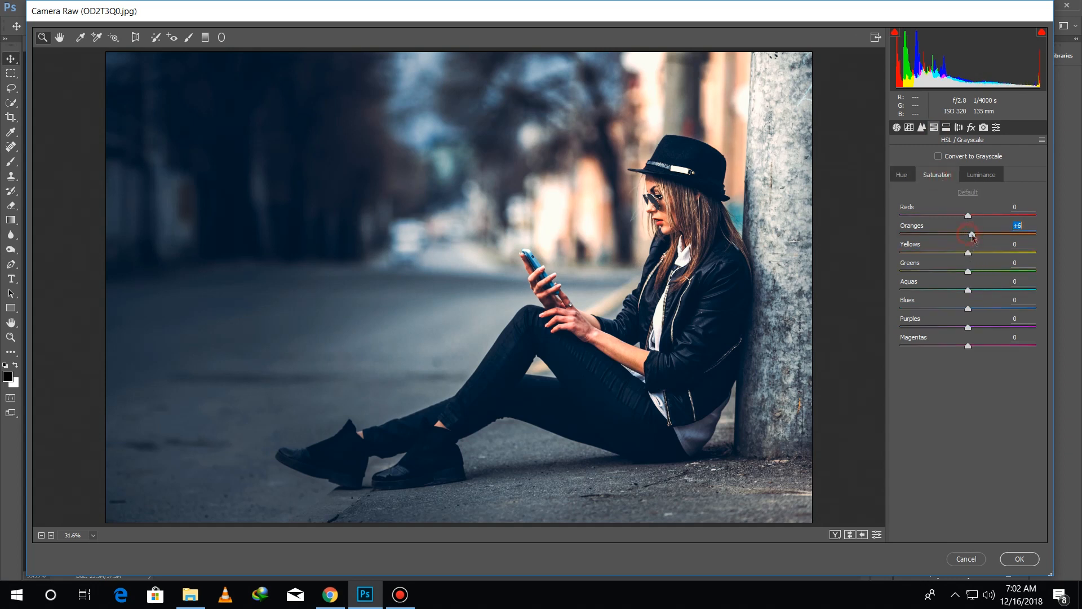
Set HSL Luminance to Aquas -22, Blues -17 and Oranges +30, and apply the Camera Raw Filter
{"action": "mouse_move", "coordinate": [968, 290]}
{"action": "left_mouse_down"}
{"action": "mouse_move", "coordinate": [1007, 291]}
{"action": "mouse_move", "coordinate": [995, 309]}
{"action": "mouse_move", "coordinate": [959, 292]}
{"action": "mouse_move", "coordinate": [959, 311]}
{"action": "mouse_move", "coordinate": [953, 292]}
{"action": "left_mouse_up"}
{"action": "left_click", "coordinate": [981, 176]}
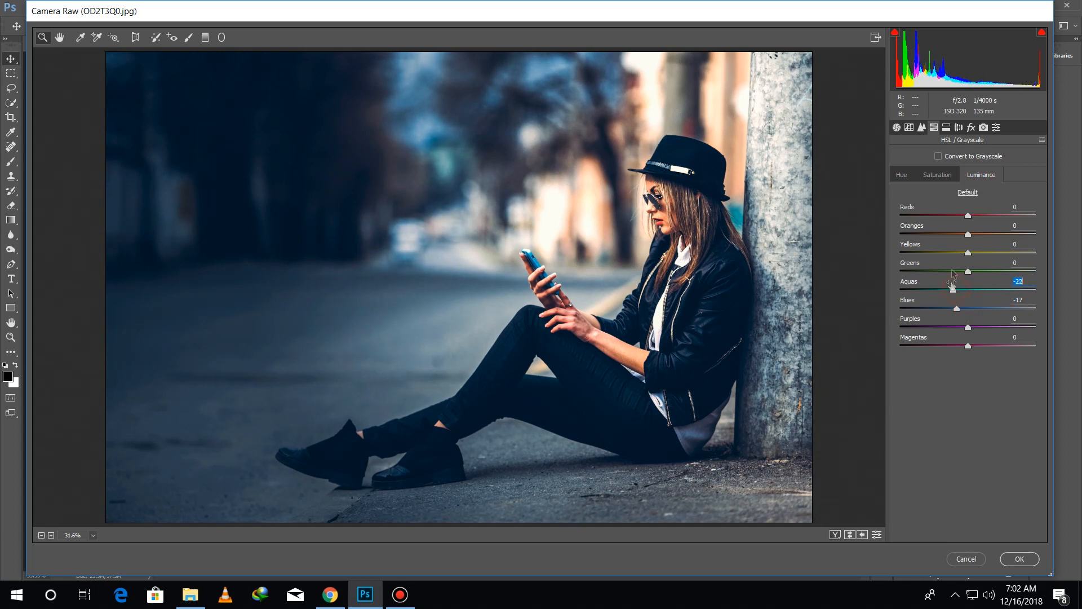
{"action": "left_click_drag", "start_coordinate": [969, 233], "coordinate": [988, 233]}
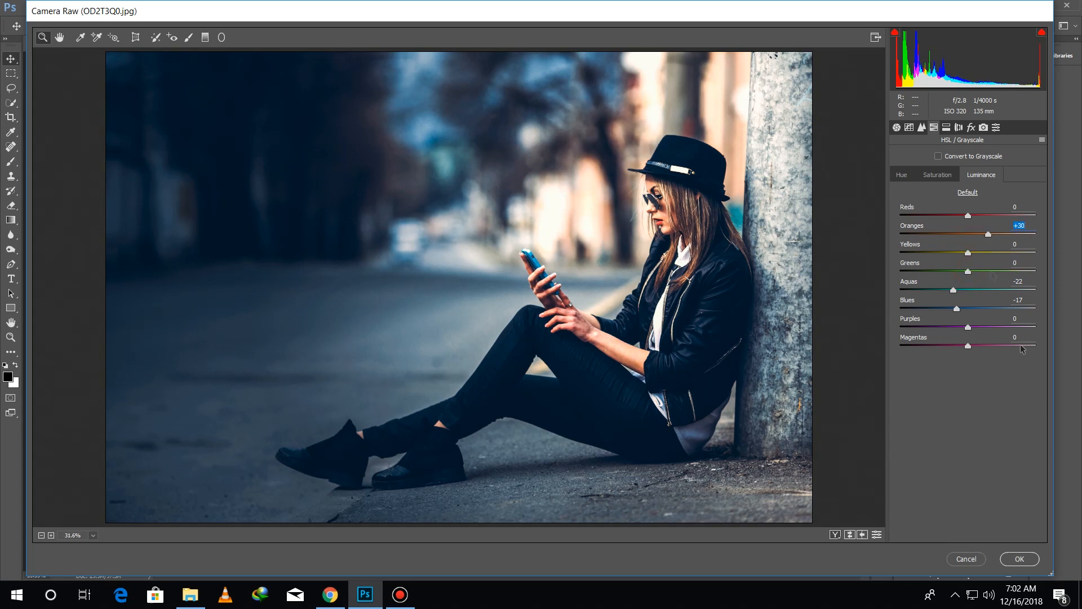
{"action": "left_click", "coordinate": [1019, 559]}
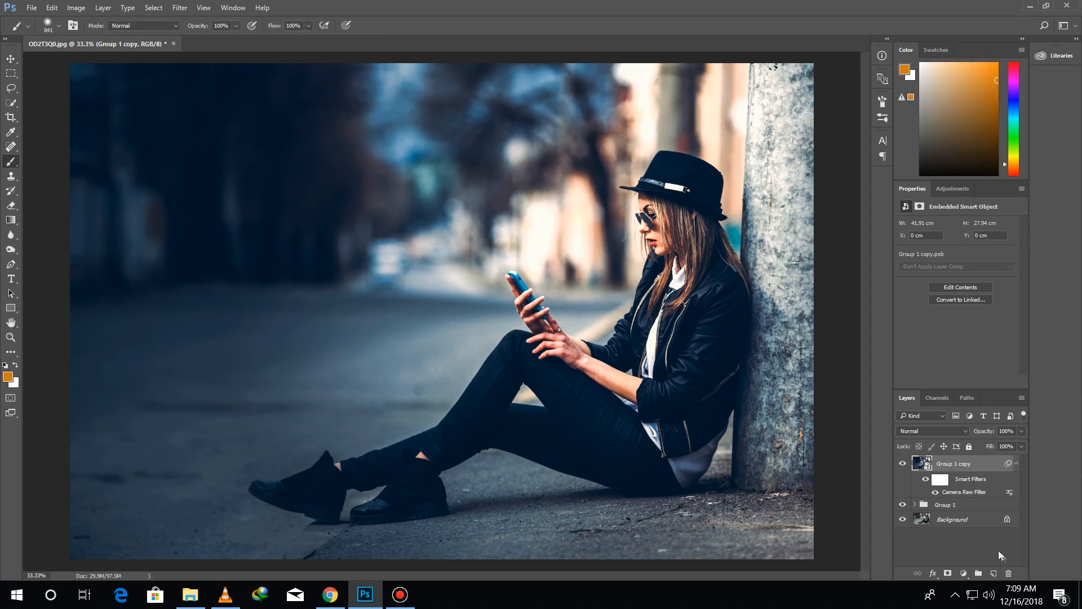
Create a new layer above the Smart Object and choose a slightly brighter orange as the foreground colour
{"action": "left_click", "coordinate": [996, 573]}
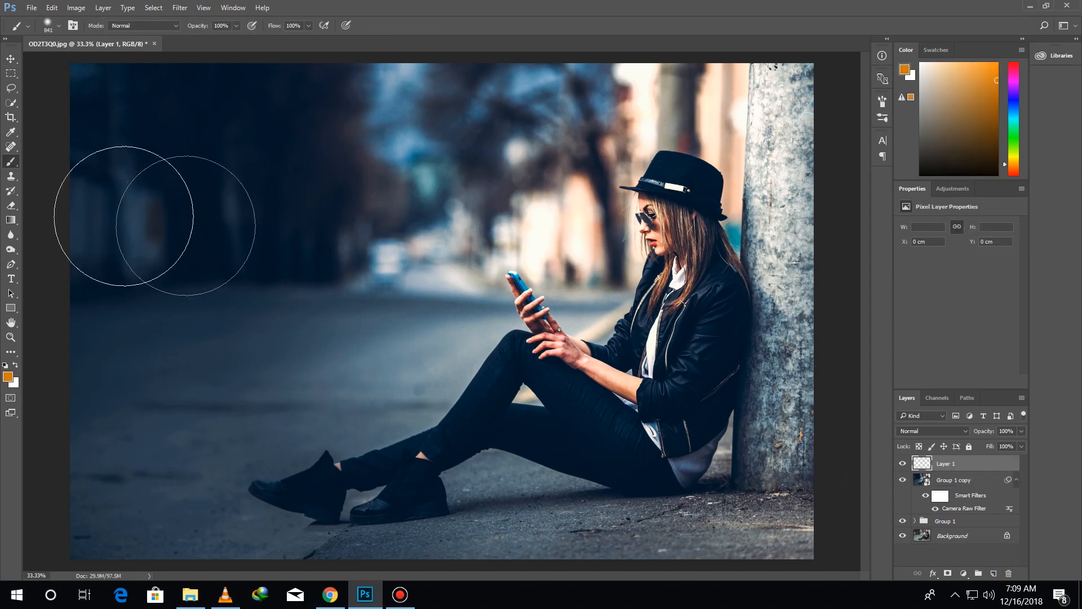
{"action": "left_click", "coordinate": [8, 376]}
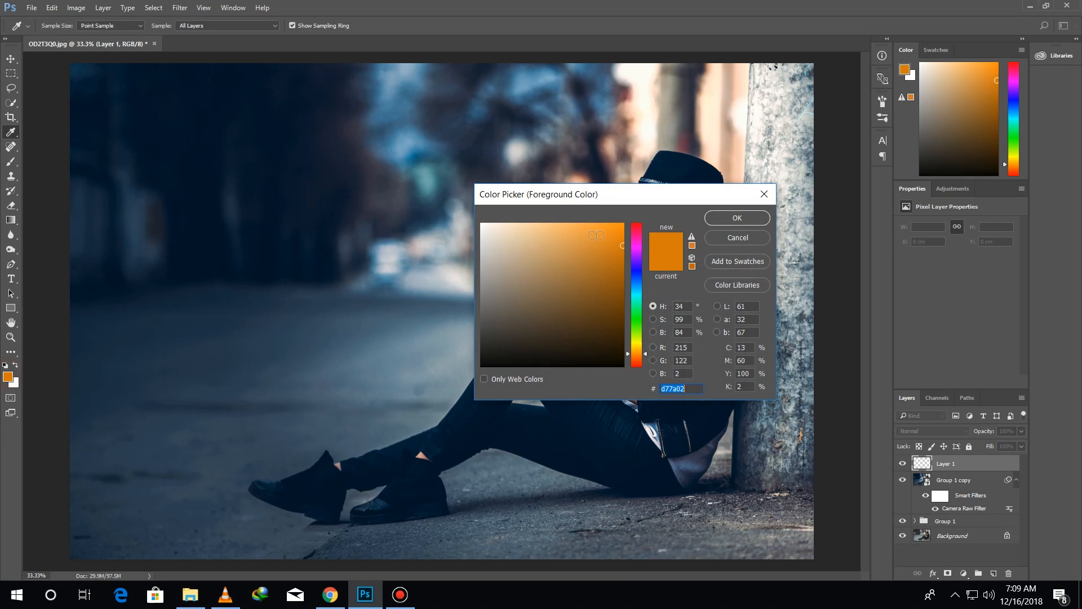
{"action": "left_click", "coordinate": [621, 240]}
{"action": "left_click", "coordinate": [754, 218]}
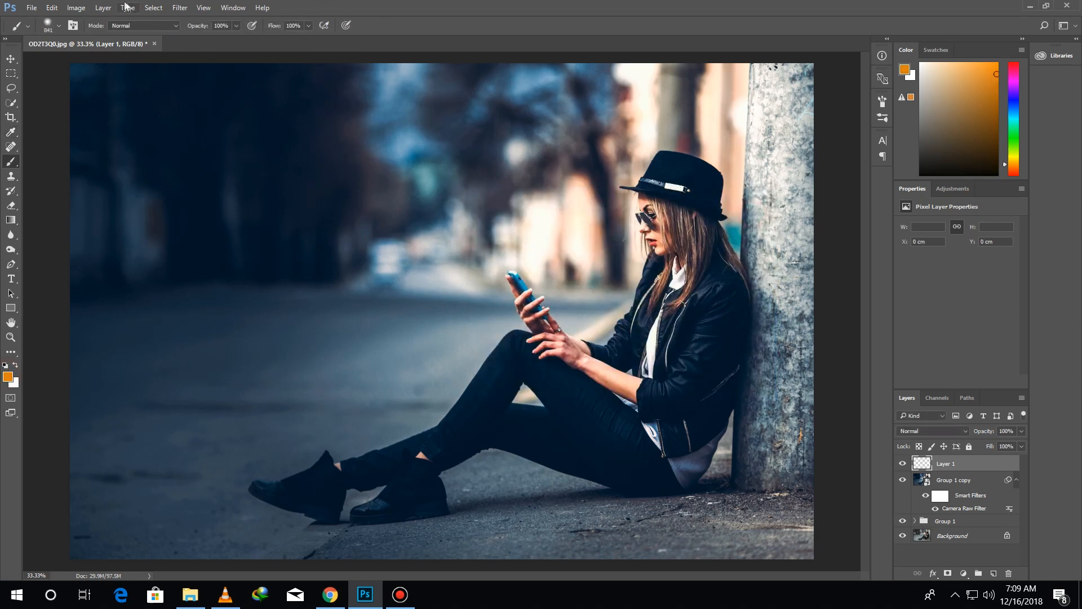
Paint one soft orange spot above the phone with an 841 px brush in Normal mode at 100% opacity
{"action": "left_click", "coordinate": [125, 25]}
{"action": "left_click", "coordinate": [125, 25]}
{"action": "left_click", "coordinate": [205, 26]}
{"action": "left_click", "coordinate": [559, 227]}
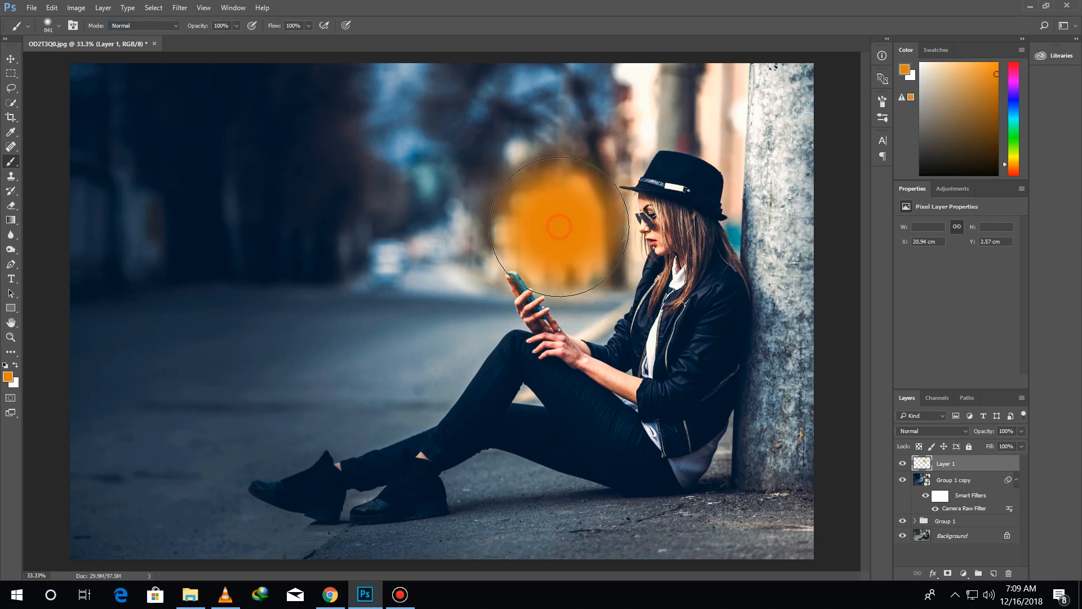
Stretch the orange spot to about 180% width and 139% height and shift it over the background beside the phone
{"action": "left_click", "coordinate": [10, 58]}
{"action": "key", "text": "ctrl+t"}
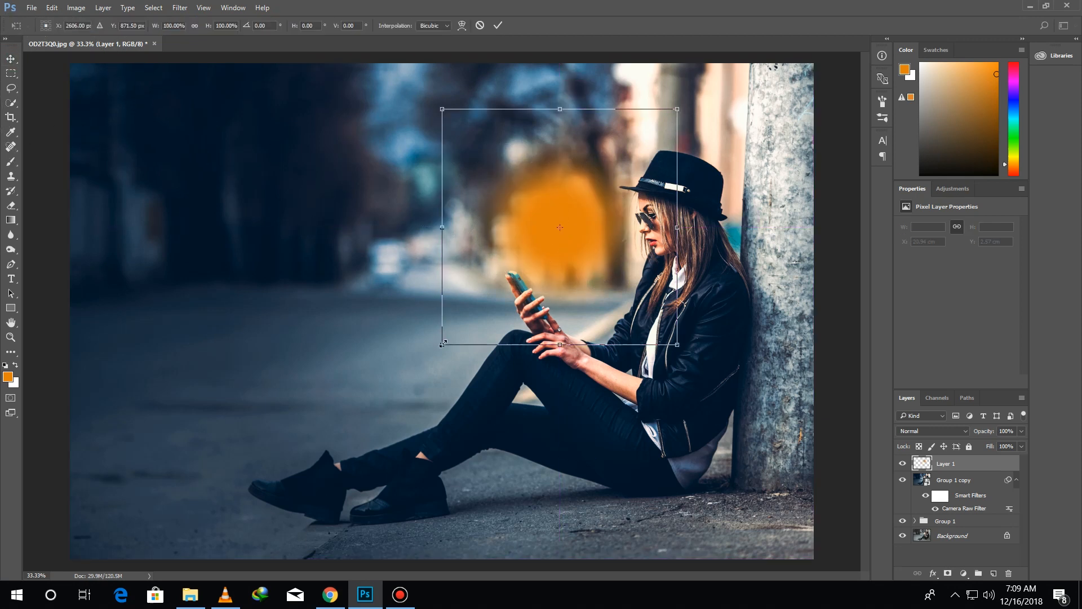
{"action": "mouse_move", "coordinate": [443, 345]}
{"action": "left_mouse_down"}
{"action": "mouse_move", "coordinate": [368, 355]}
{"action": "mouse_move", "coordinate": [358, 378]}
{"action": "mouse_move", "coordinate": [333, 387]}
{"action": "left_mouse_up"}
{"action": "left_click_drag", "start_coordinate": [574, 226], "coordinate": [468, 239]}
{"action": "left_click_drag", "start_coordinate": [227, 398], "coordinate": [243, 404]}
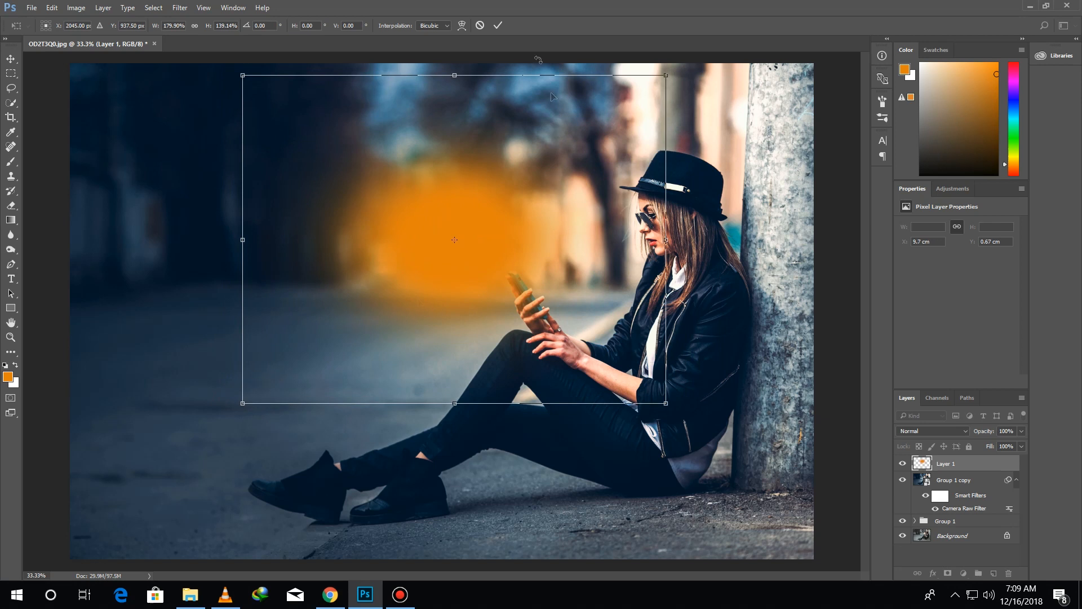
{"action": "left_click", "coordinate": [498, 25]}
Set the orange spot layer to Screen and add a layer mask with a linear gradient running diagonally from the hat to the phone
{"action": "left_click", "coordinate": [933, 430]}
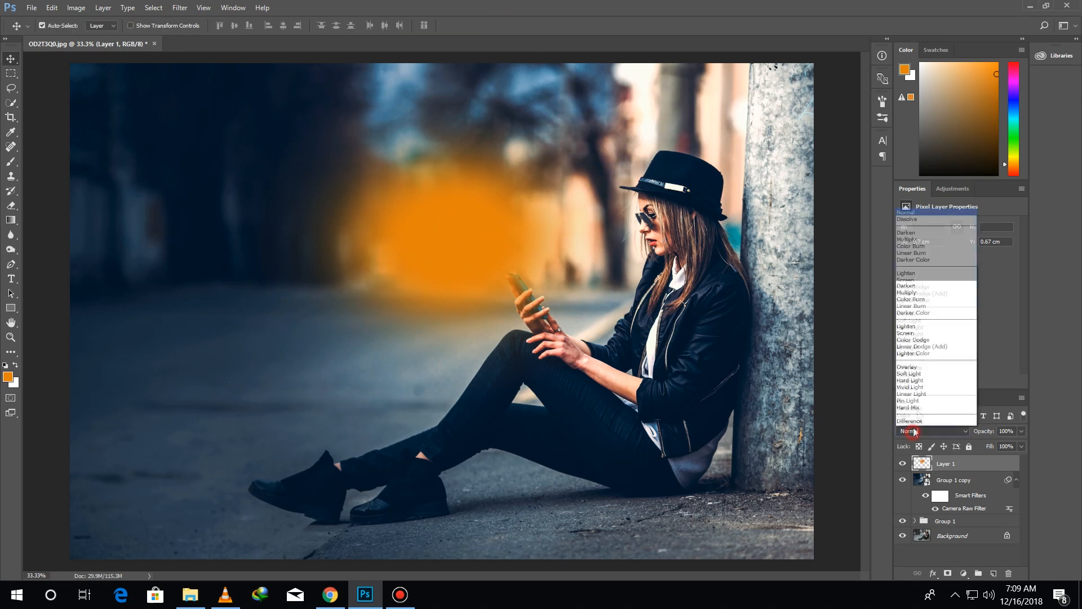
{"action": "left_click", "coordinate": [923, 280]}
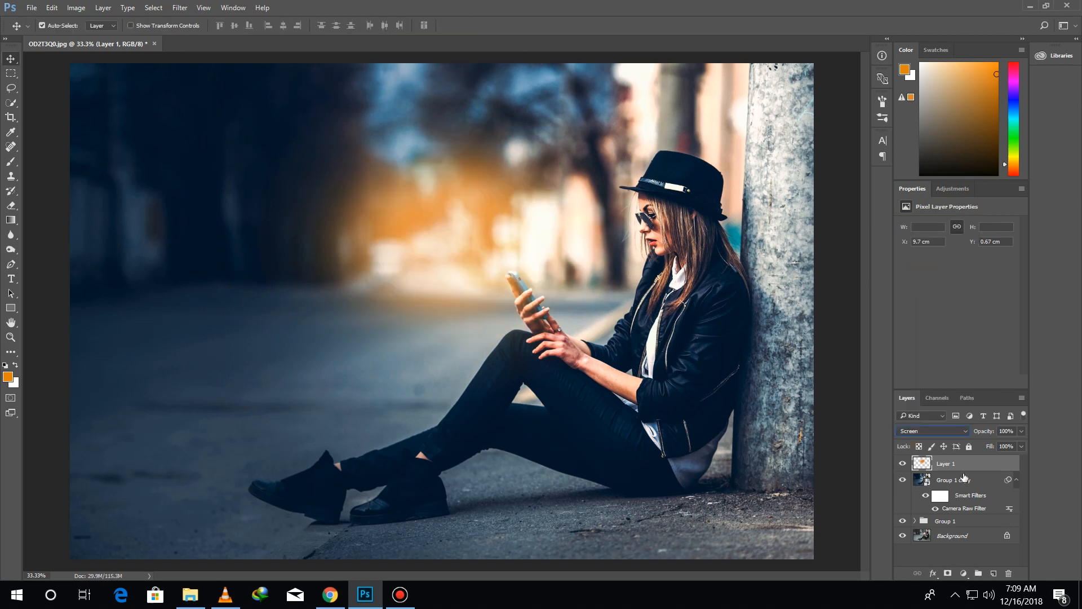
{"action": "left_click", "coordinate": [948, 573]}
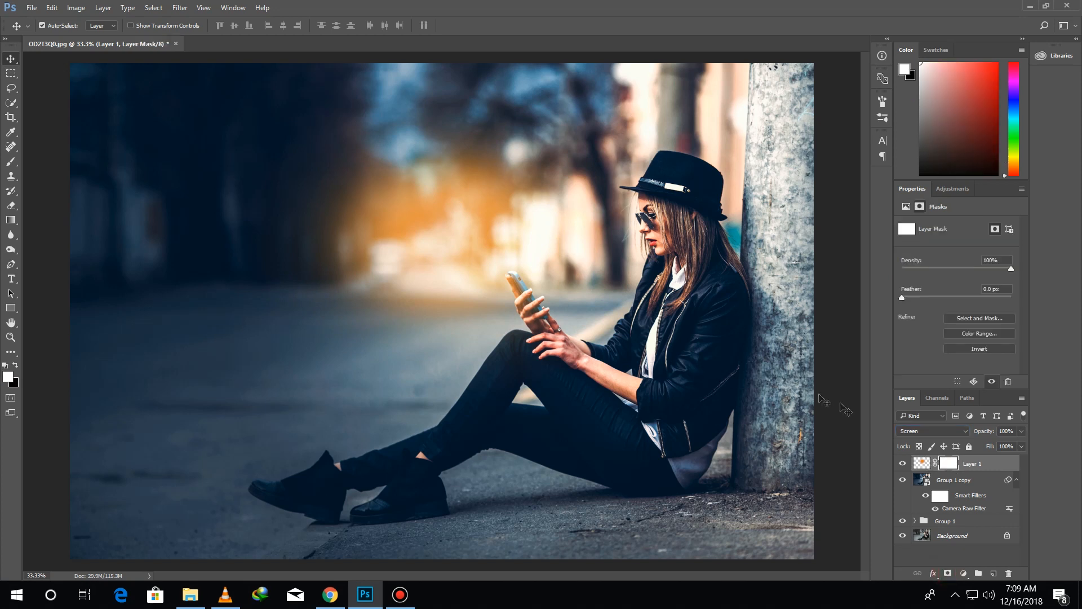
{"action": "left_click", "coordinate": [11, 221]}
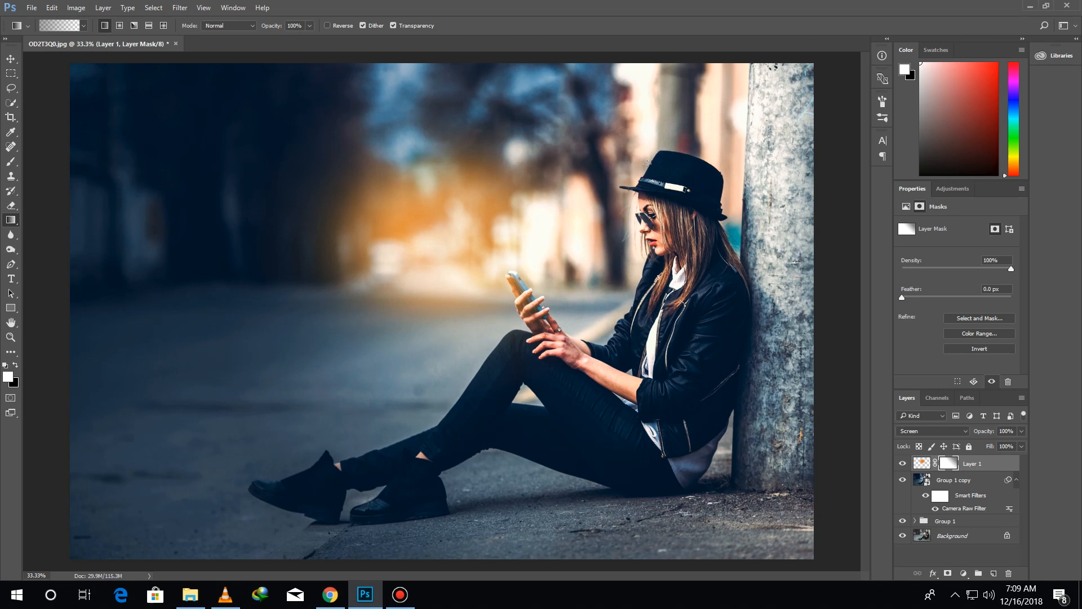
{"action": "mouse_move", "coordinate": [625, 141]}
{"action": "left_mouse_down"}
{"action": "mouse_move", "coordinate": [521, 321]}
{"action": "mouse_move", "coordinate": [516, 282]}
{"action": "left_mouse_up"}
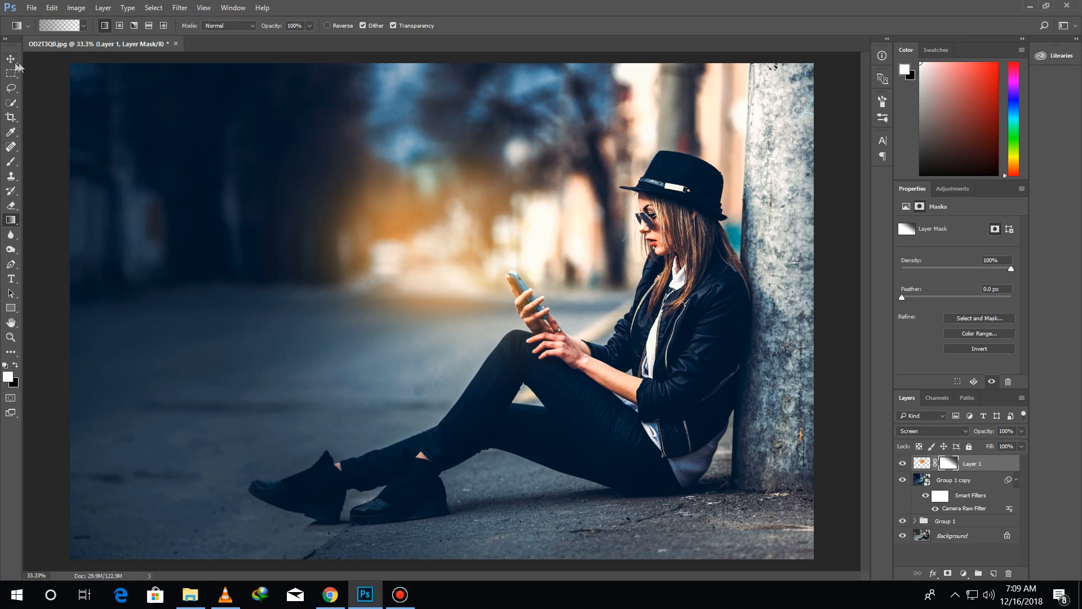
Enlarge and reposition the orange glow slightly, and reduce its layer opacity to 80%
{"action": "left_click", "coordinate": [10, 58]}
{"action": "left_click", "coordinate": [922, 463]}
{"action": "key", "text": "ctrl+t"}
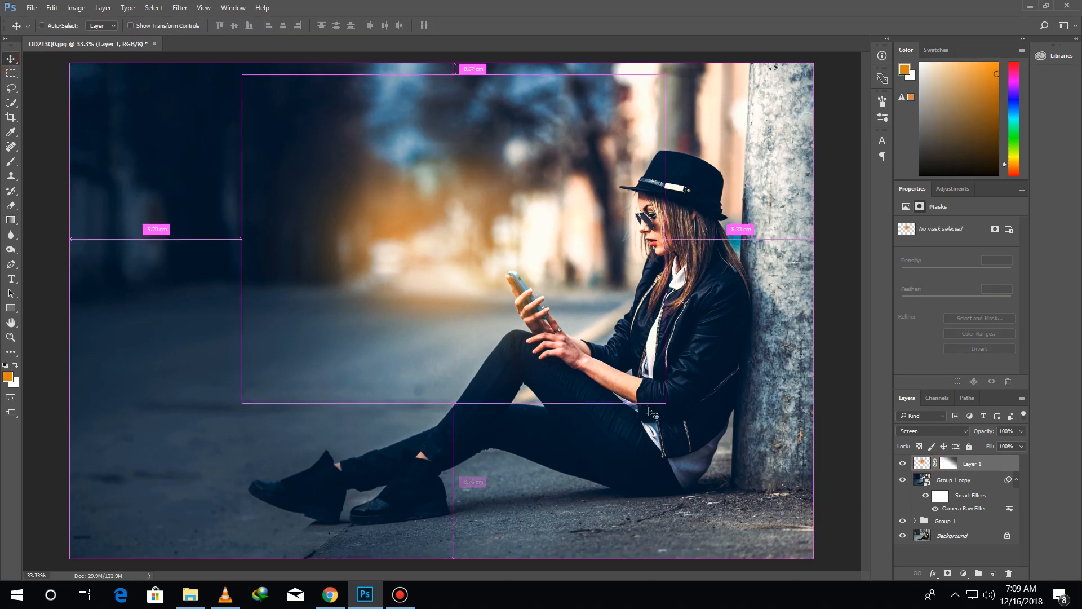
{"action": "left_click_drag", "start_coordinate": [240, 402], "coordinate": [199, 433]}
{"action": "mouse_move", "coordinate": [367, 326]}
{"action": "left_mouse_down"}
{"action": "mouse_move", "coordinate": [379, 309]}
{"action": "mouse_move", "coordinate": [377, 319]}
{"action": "left_mouse_up"}
{"action": "key", "text": "Return"}
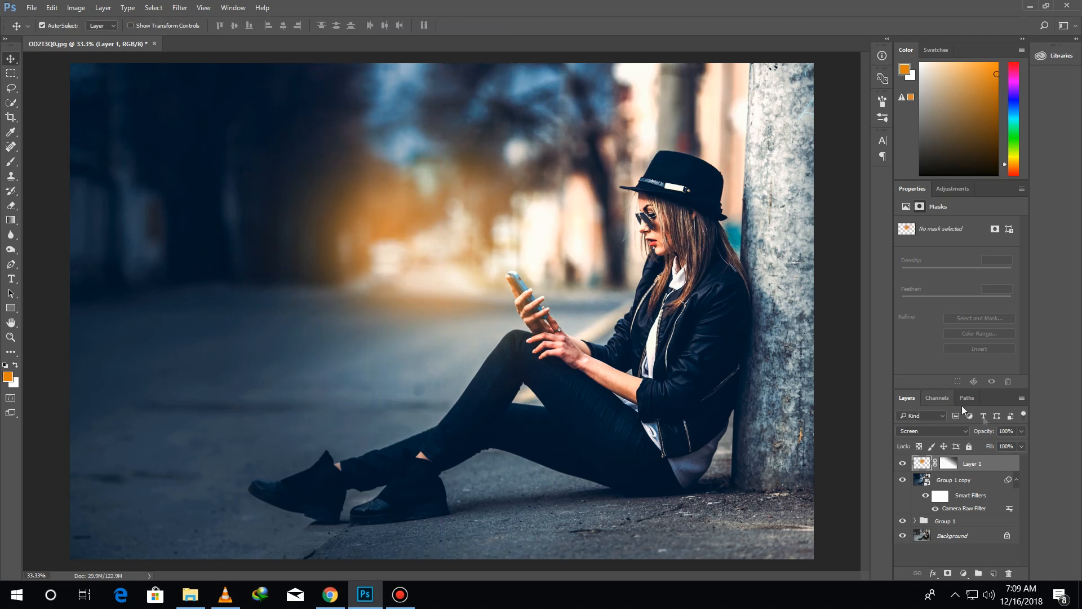
{"action": "left_click_drag", "start_coordinate": [982, 432], "coordinate": [983, 433]}
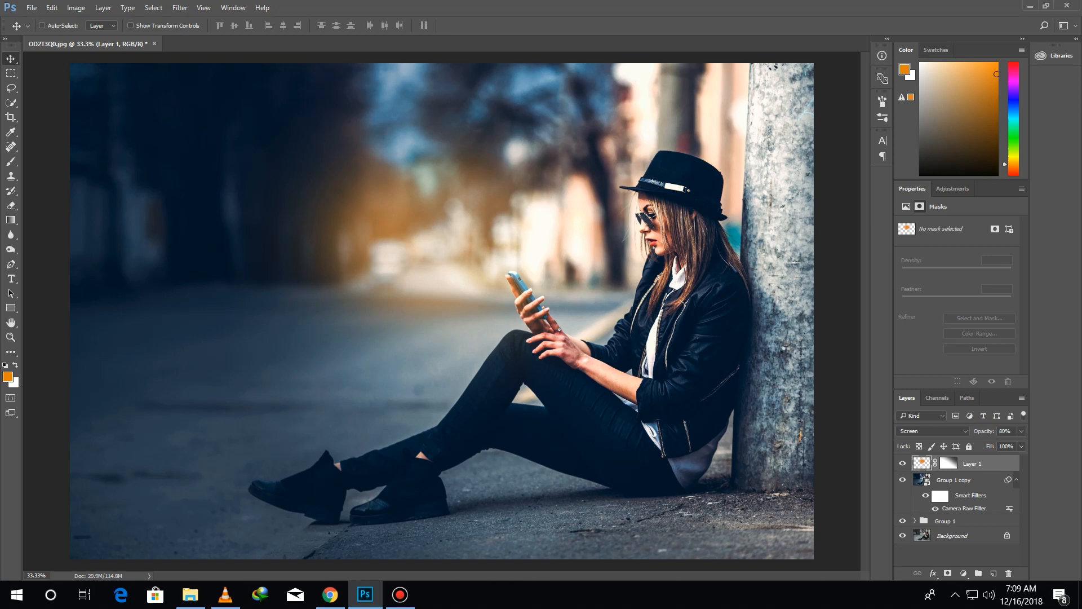
Stamp all visible layers into a new layer and copy the logo from new logo zs photographywhite.psd into the portrait
{"action": "key", "text": "ctrl+shift+alt+e"}
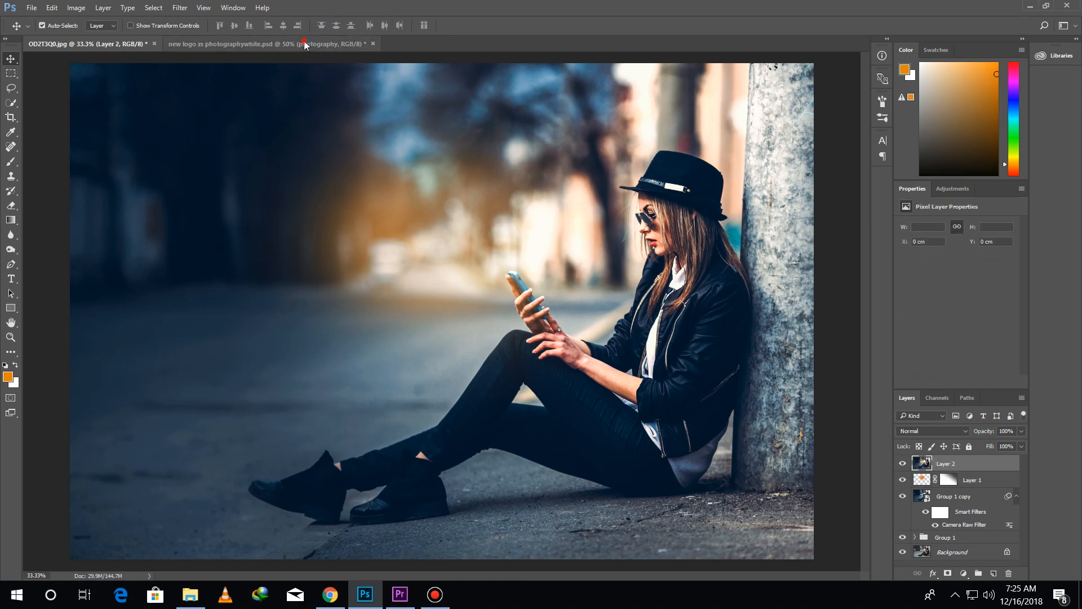
{"action": "left_click", "coordinate": [303, 43]}
{"action": "left_click_drag", "start_coordinate": [415, 266], "coordinate": [223, 191]}
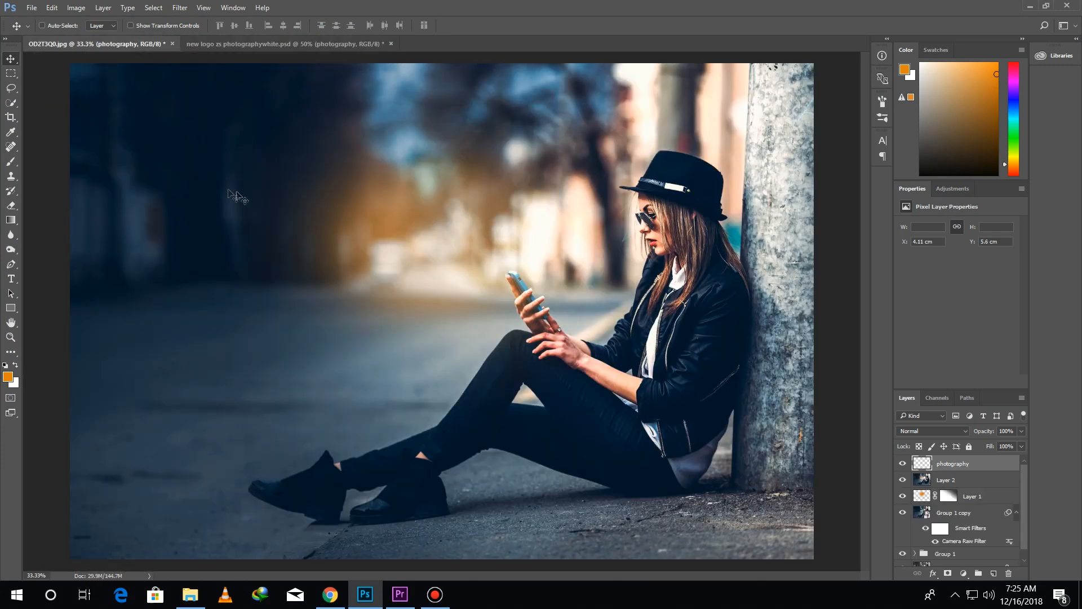
Scale the photography logo down and place it in the photo's upper-left corner at about X 1.6 cm, Y 1.66 cm
{"action": "key", "text": "ctrl+t"}
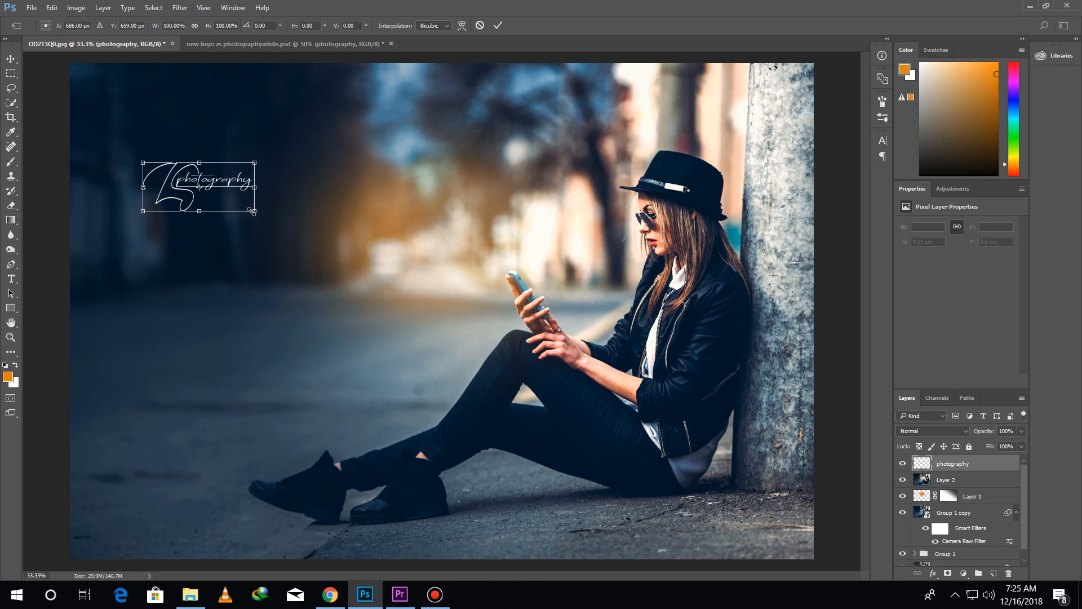
{"action": "left_click_drag", "start_coordinate": [255, 212], "coordinate": [216, 190]}
{"action": "double_click", "coordinate": [190, 179]}
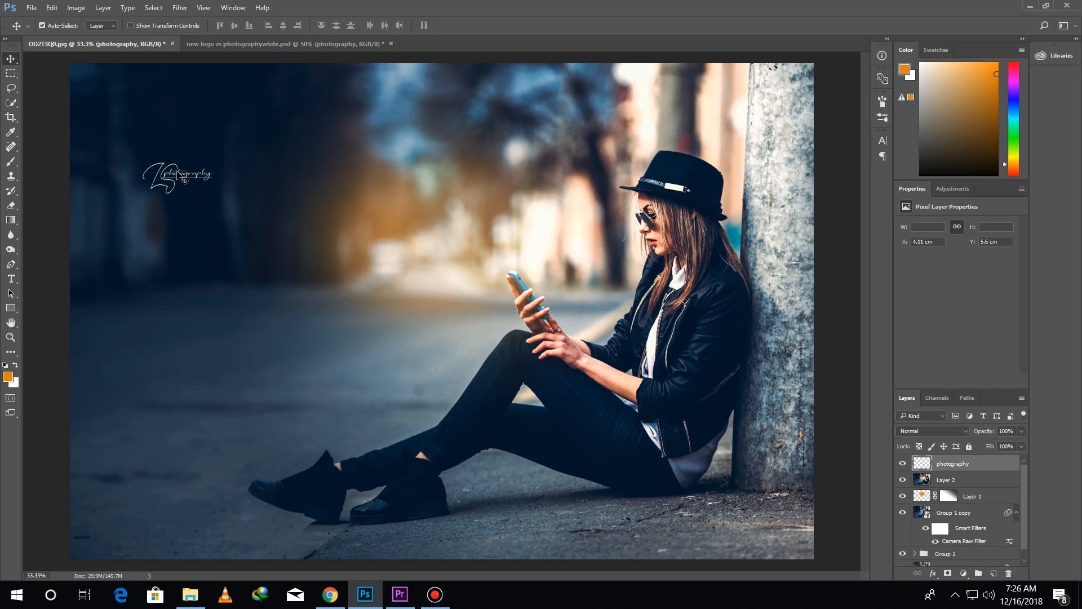
{"action": "left_click_drag", "start_coordinate": [184, 179], "coordinate": [134, 107]}
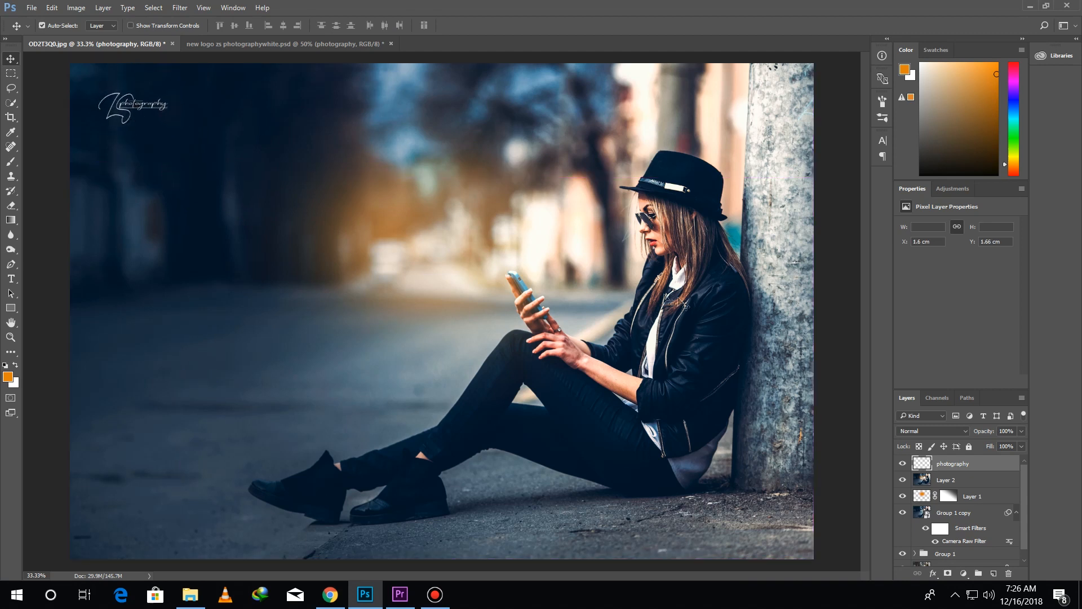
Save the portrait to the Desktop as a JPEG named class, with quality 12 and the Baseline ("Standard") format
{"action": "left_click", "coordinate": [32, 8]}
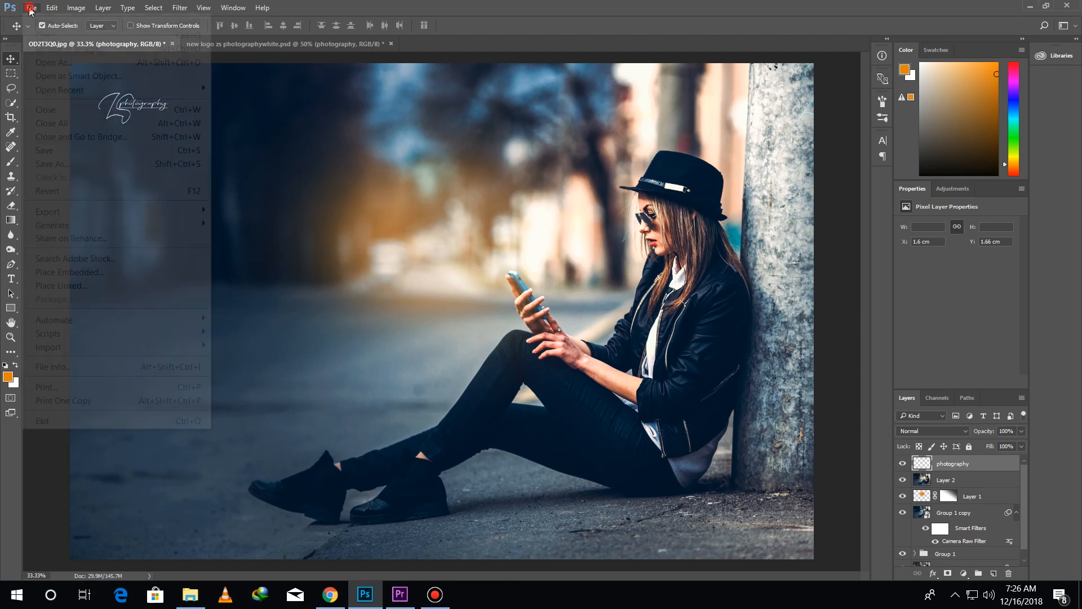
{"action": "left_click", "coordinate": [57, 162]}
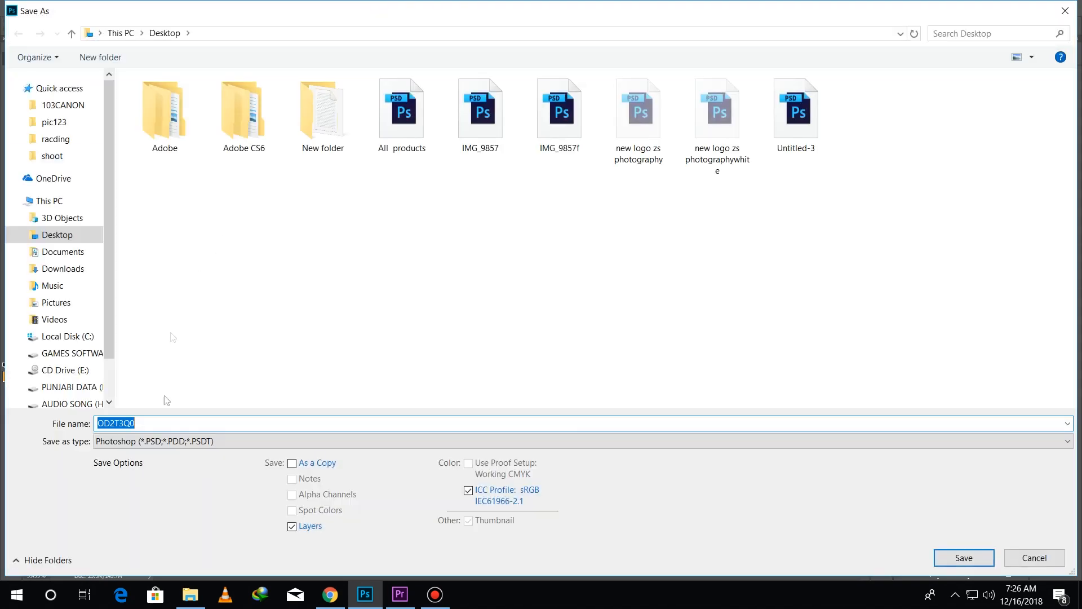
{"action": "left_click", "coordinate": [168, 441]}
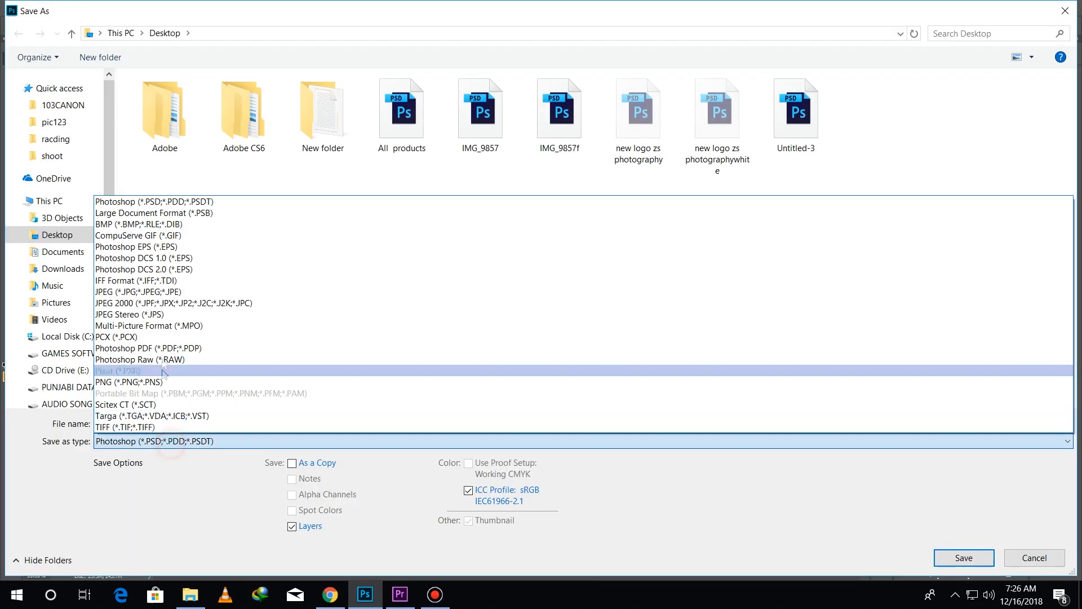
{"action": "left_click", "coordinate": [168, 291]}
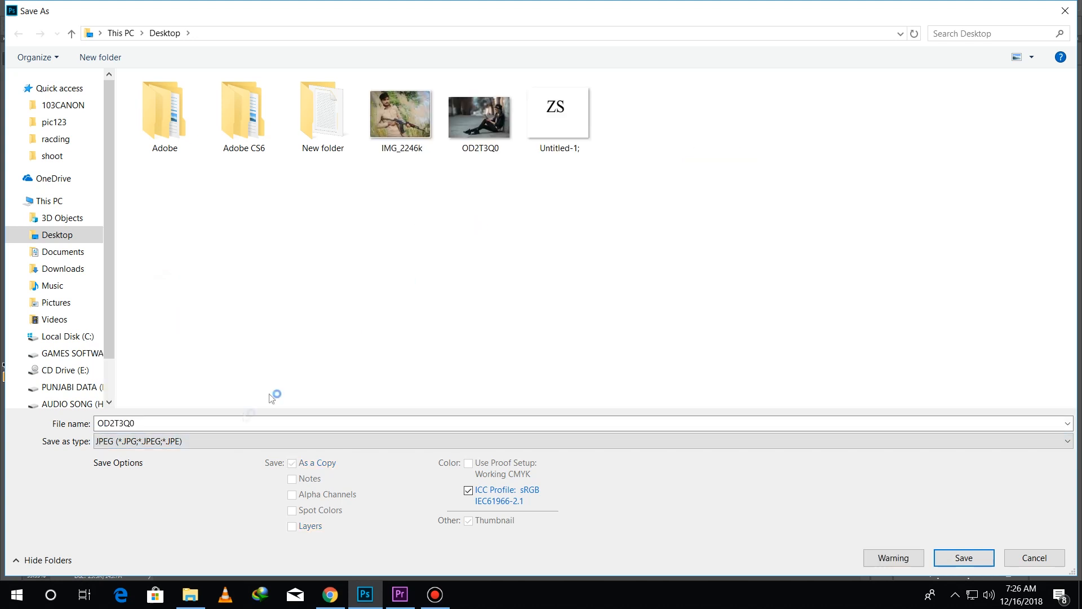
{"action": "left_click", "coordinate": [189, 423]}
{"action": "type", "text": "ss 1"}
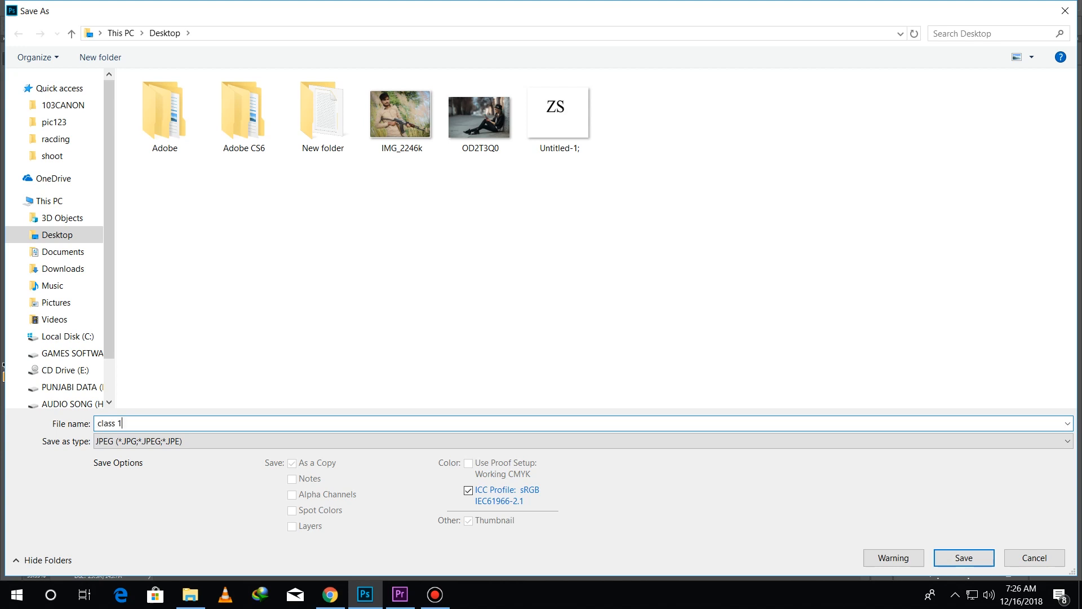
{"action": "key", "text": "Return"}
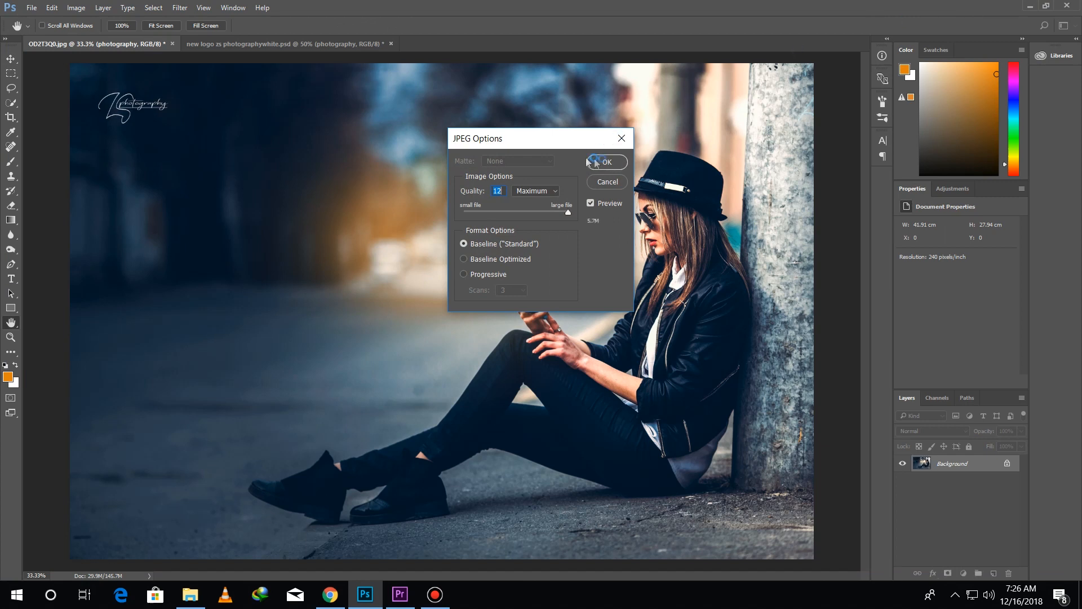
{"action": "left_click", "coordinate": [607, 163]}
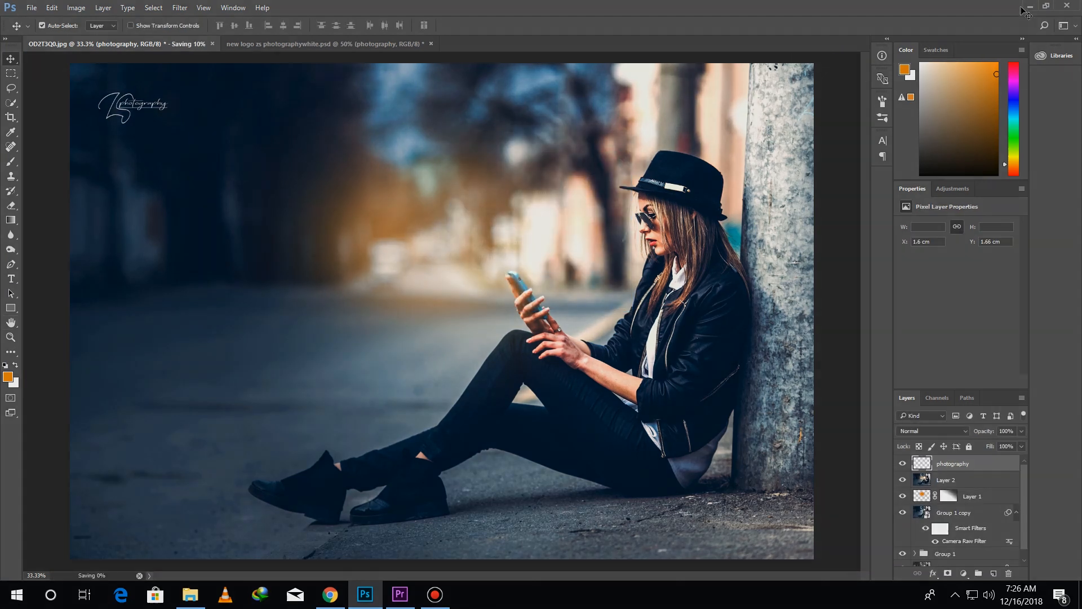